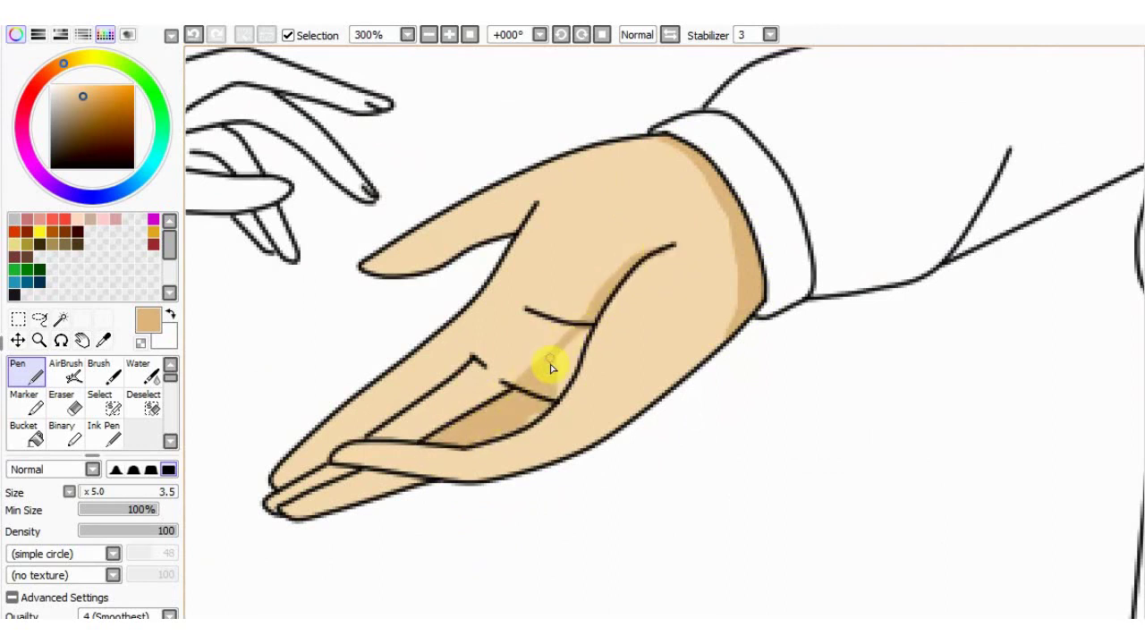
Shade the open hand's lower fingers and the man's face, ear and neck with the darker skin tone.
drag(349, 481, 429, 484)
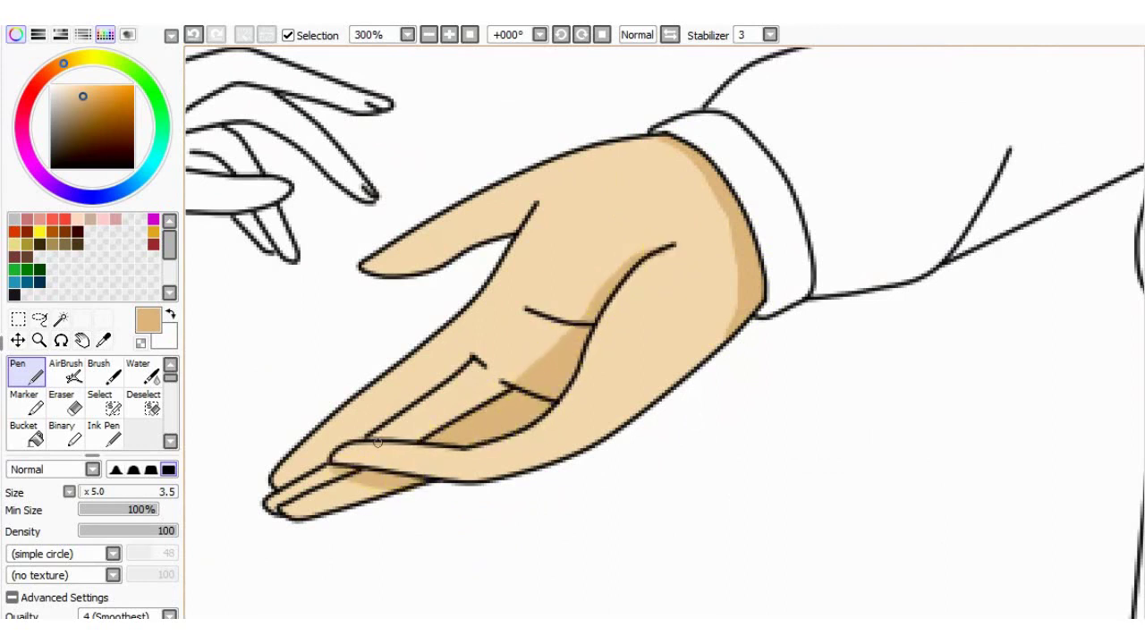
scroll(422, 413, down, 6)
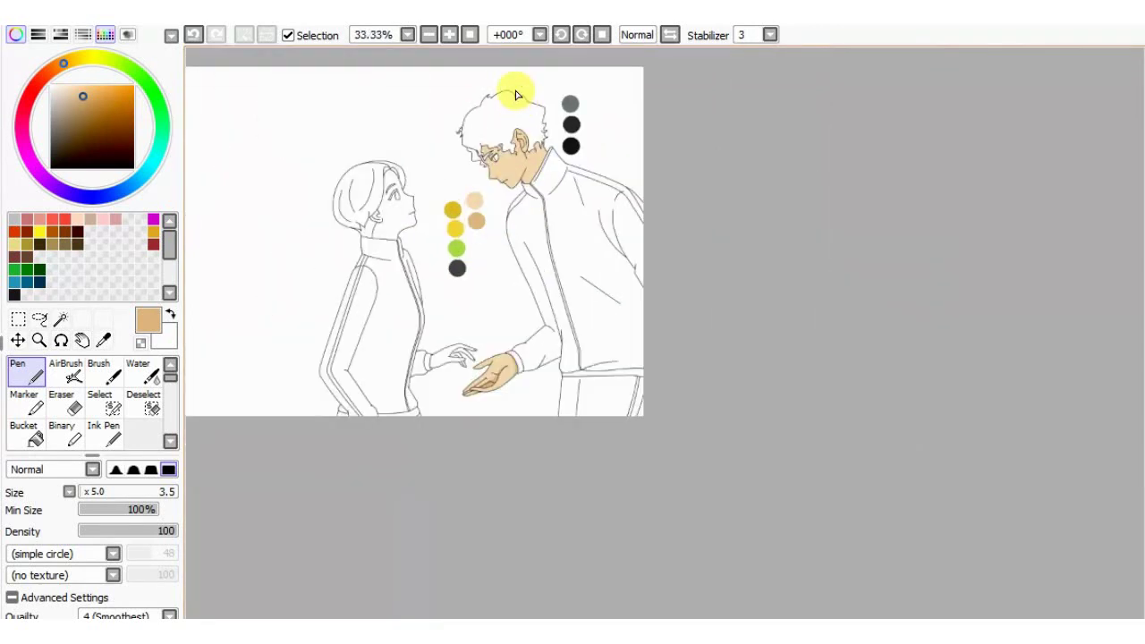
scroll(514, 93, up, 7)
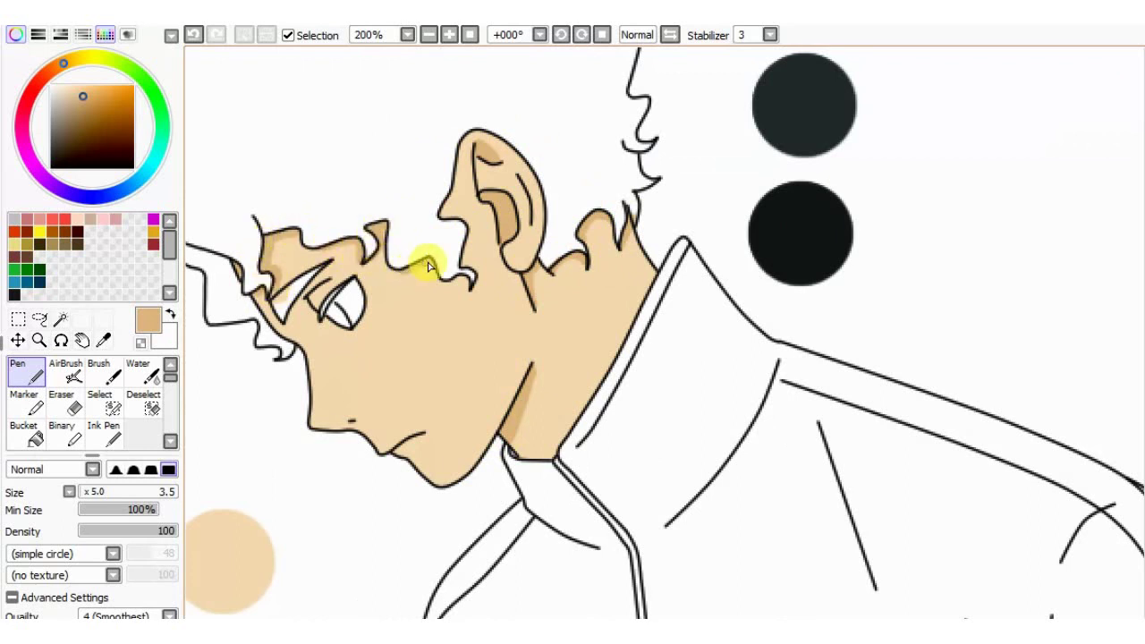
Paint the man's eye with a white eyeball, a near-black iris and a black upper lash line.
scroll(350, 309, up, 1)
right_click(336, 303)
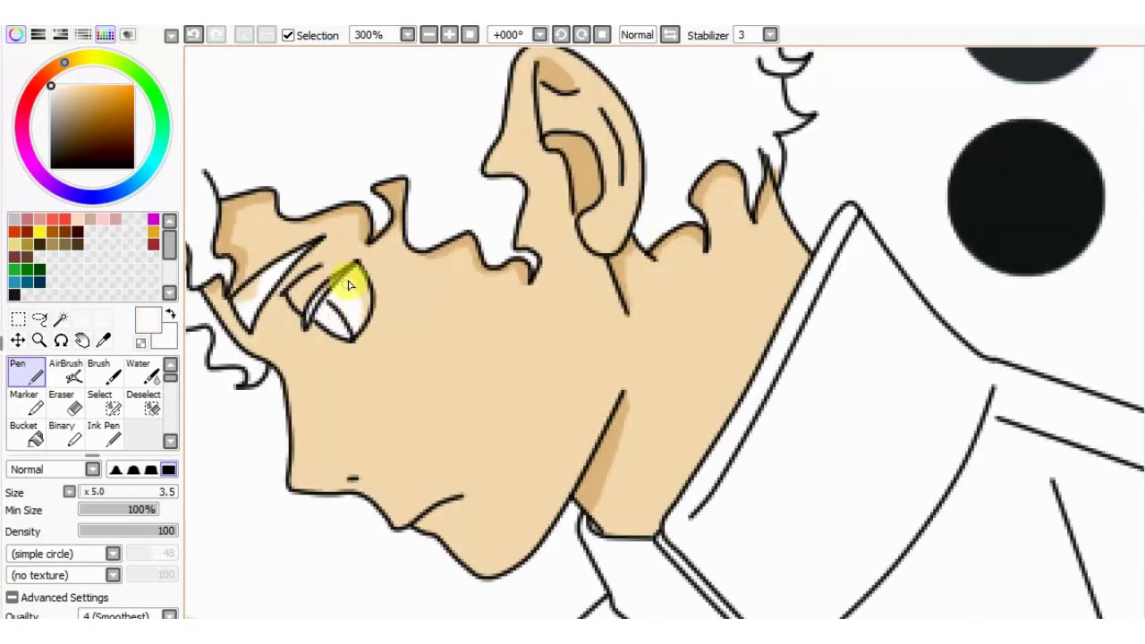
right_click(996, 151)
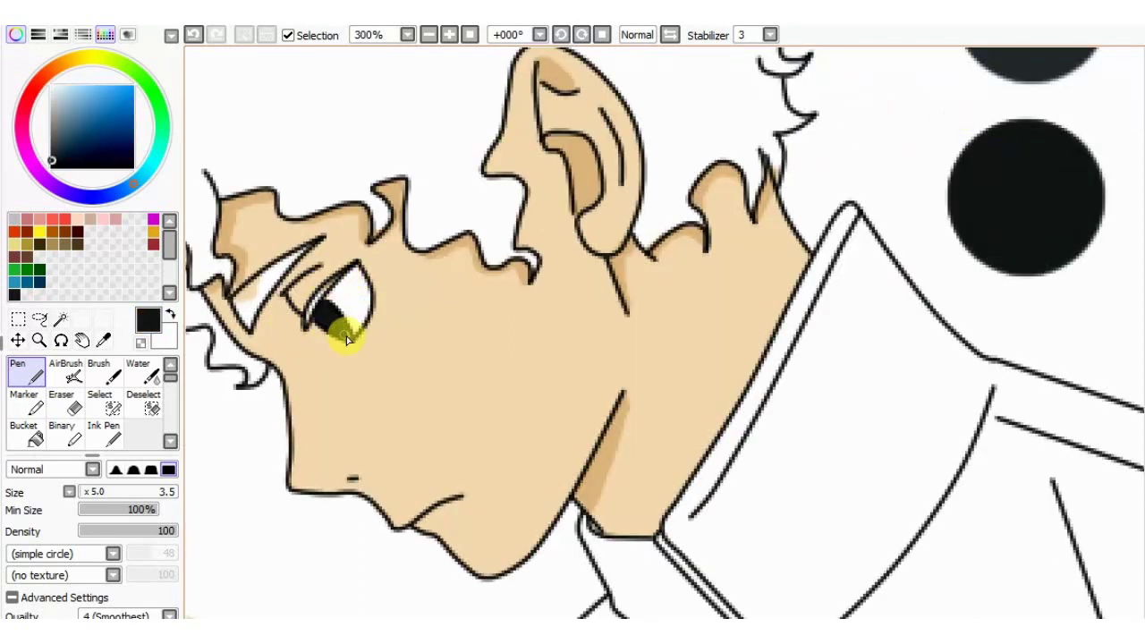
click(52, 167)
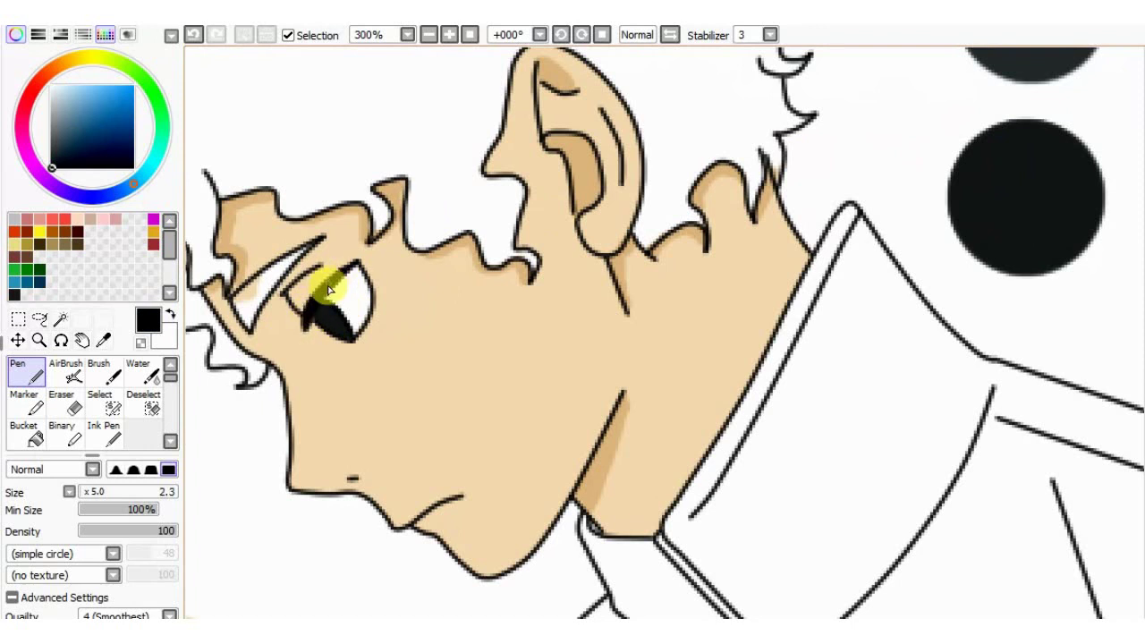
scroll(355, 268, down, 4)
Fill the man's eyebrow with the dark slate swatch colour.
scroll(371, 294, up, 3)
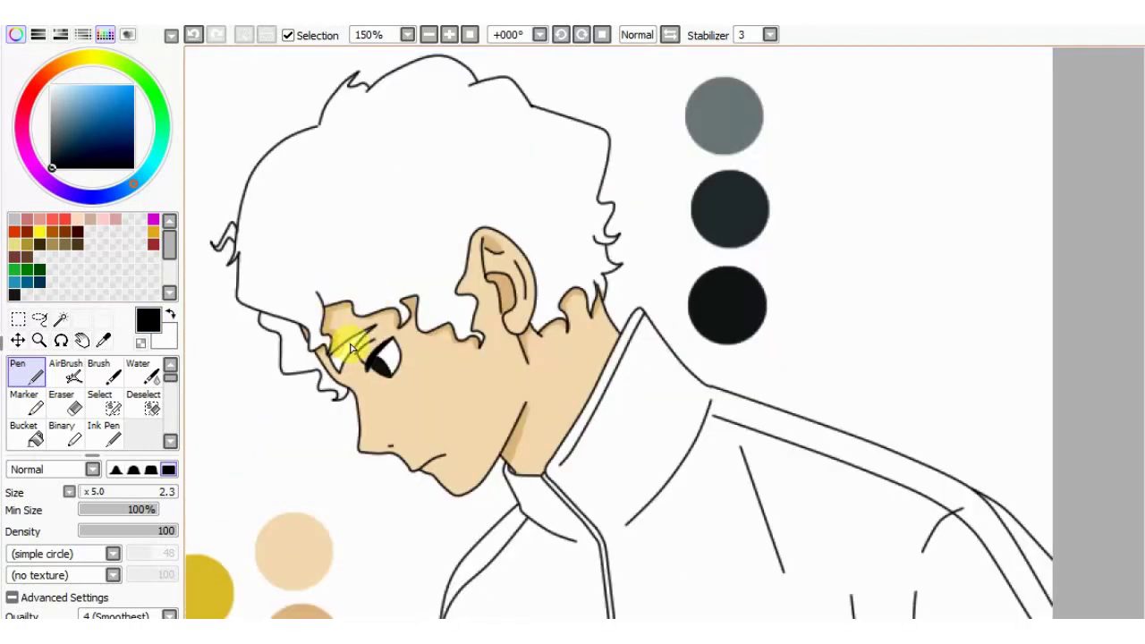
alt+click(849, 168)
scroll(331, 364, up, 2)
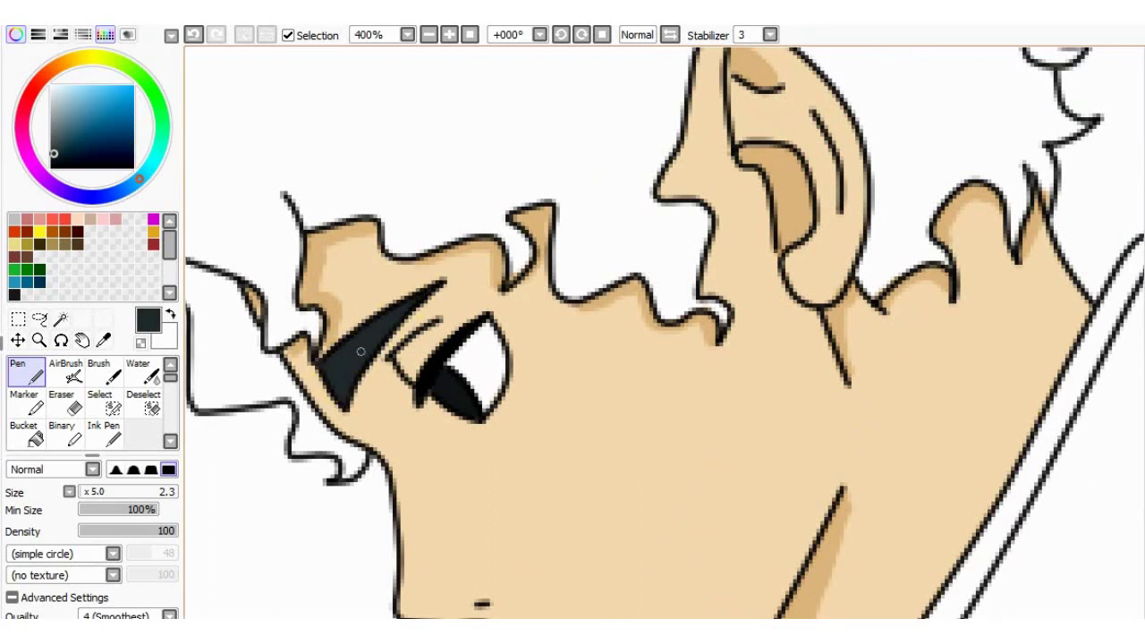
scroll(361, 352, down, 3)
Select all areas of the man's hair with the Magic Wand, including the front locks and small curls.
key(w)
click(349, 206)
scroll(356, 188, up, 1)
click(379, 354)
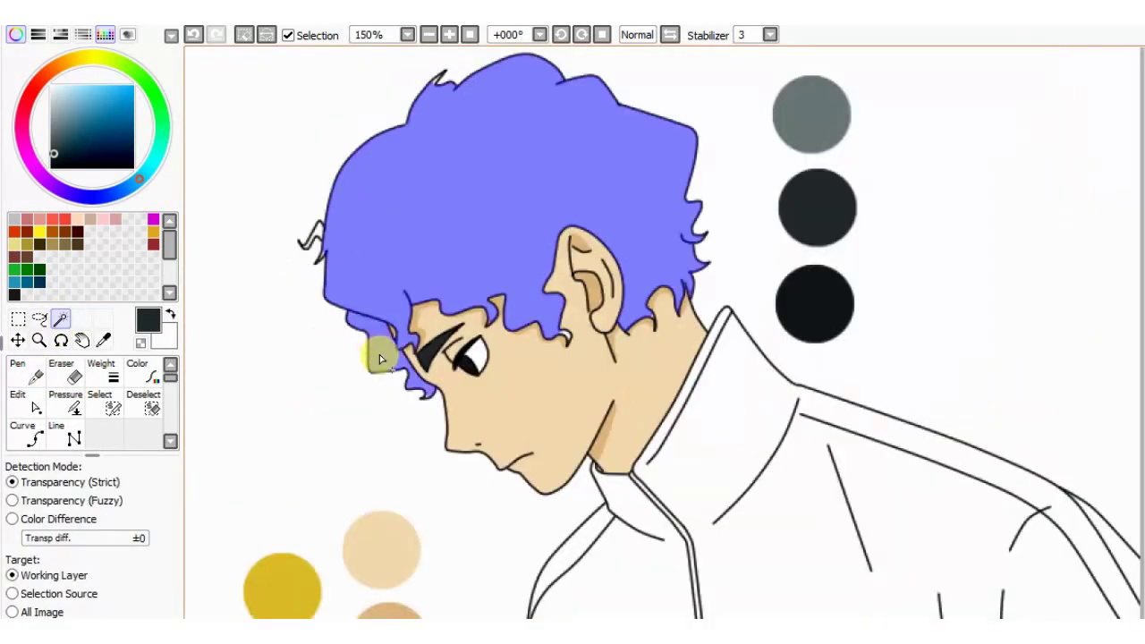
scroll(408, 381, up, 3)
click(460, 435)
scroll(460, 436, down, 2)
scroll(756, 345, up, 2)
scroll(501, 348, up, 1)
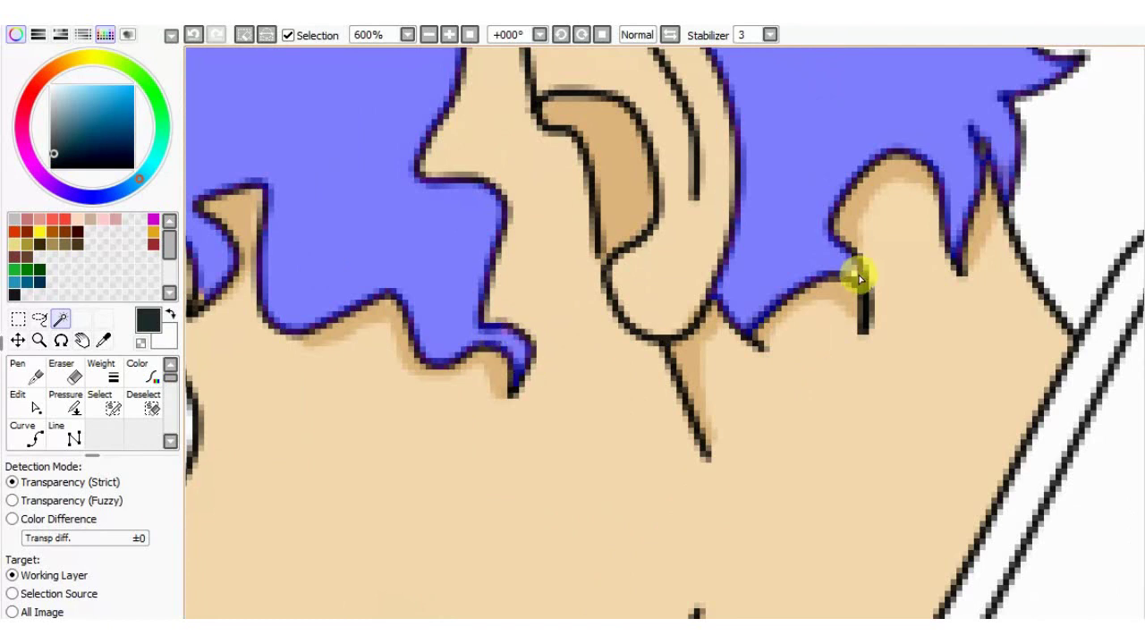
scroll(858, 279, down, 5)
scroll(774, 159, up, 6)
scroll(523, 103, down, 4)
scroll(353, 374, up, 3)
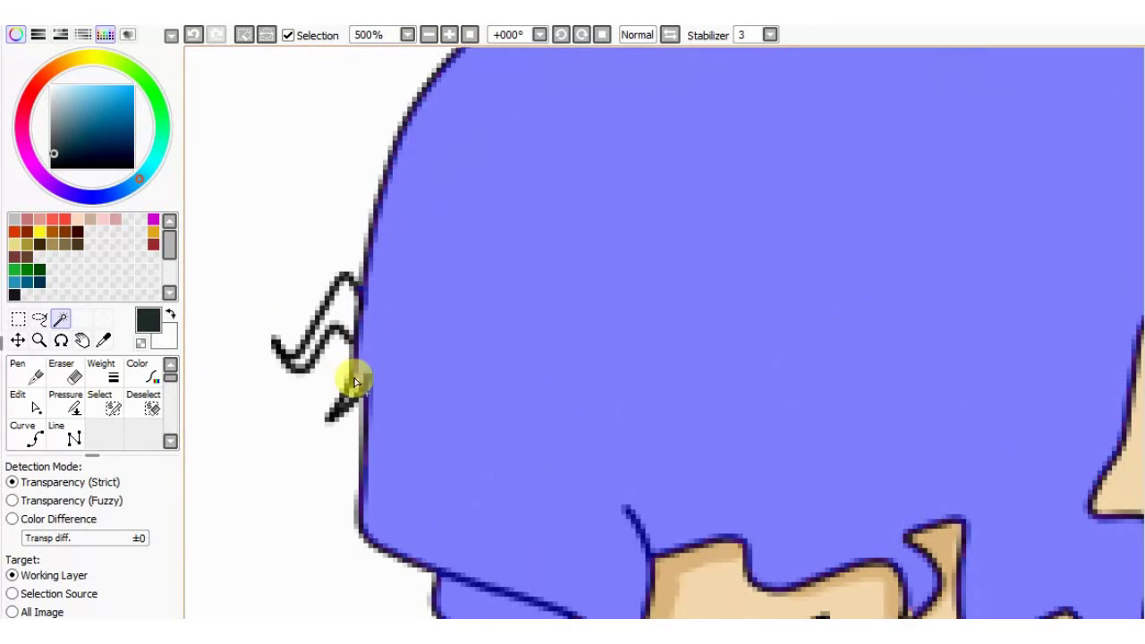
scroll(304, 357, down, 4)
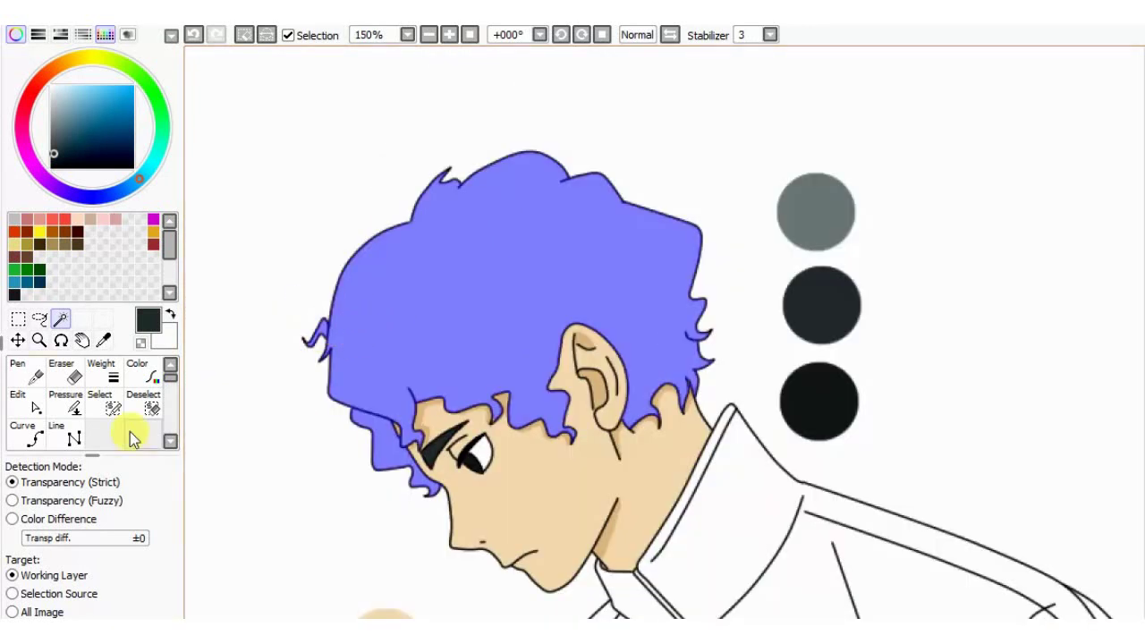
Fill the selected hair with dark slate using a large Pen brush.
click(26, 371)
drag(94, 494, 107, 493)
drag(608, 358, 422, 224)
Shade the lower and back parts of the hair with the near-black swatch colour and a soft-edged Pen at size 145.
click(103, 340)
click(820, 401)
click(26, 371)
click(117, 469)
mouse_move(391, 519)
mouse_down()
mouse_move(593, 504)
mouse_move(716, 398)
mouse_up()
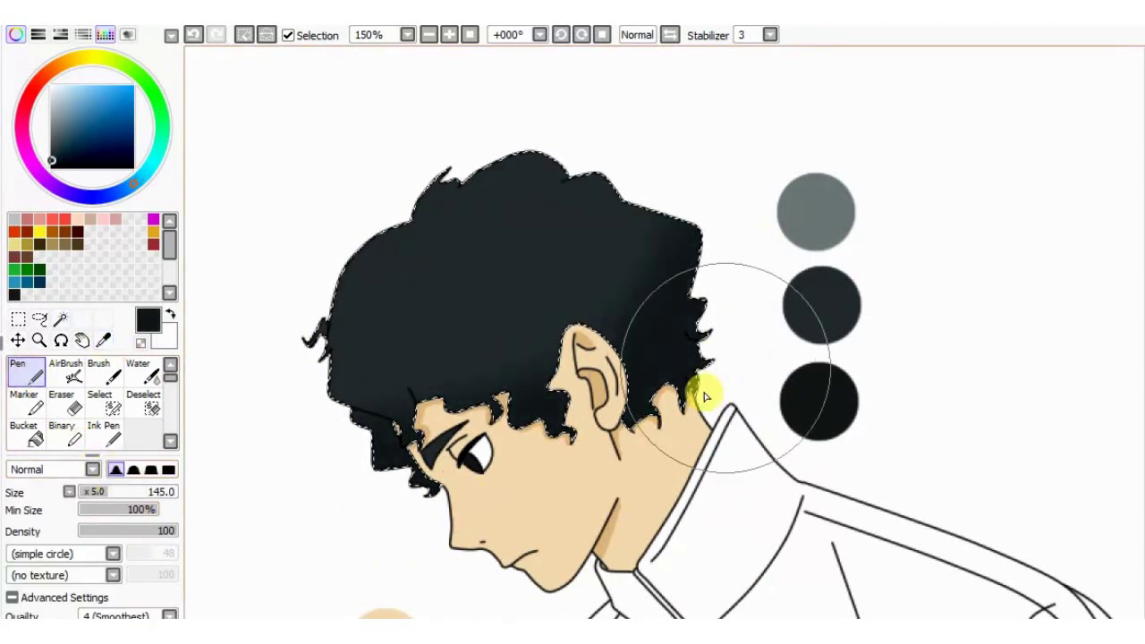
Add short grey highlight strokes along the hair's front and top edges with a hard Pen at size 4, and clear the selection.
click(103, 340)
click(816, 212)
click(27, 372)
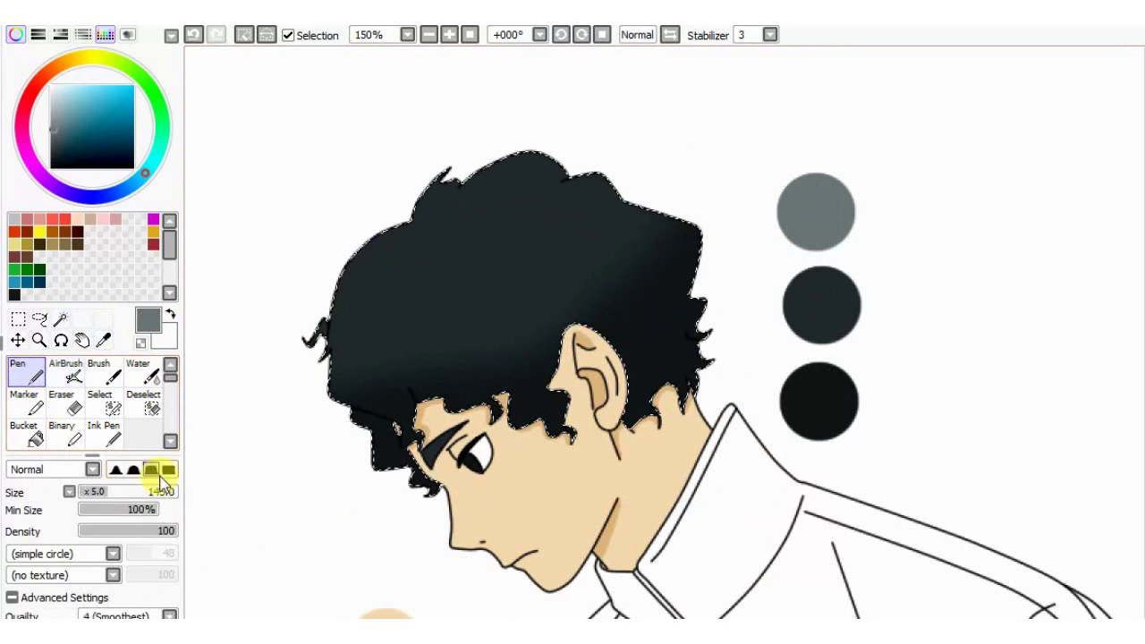
drag(355, 267, 338, 316)
key(ctrl+z)
key([)
key([)
key([)
drag(356, 266, 338, 316)
drag(433, 191, 424, 214)
drag(486, 182, 532, 164)
drag(342, 388, 362, 400)
scroll(536, 315, down, 2)
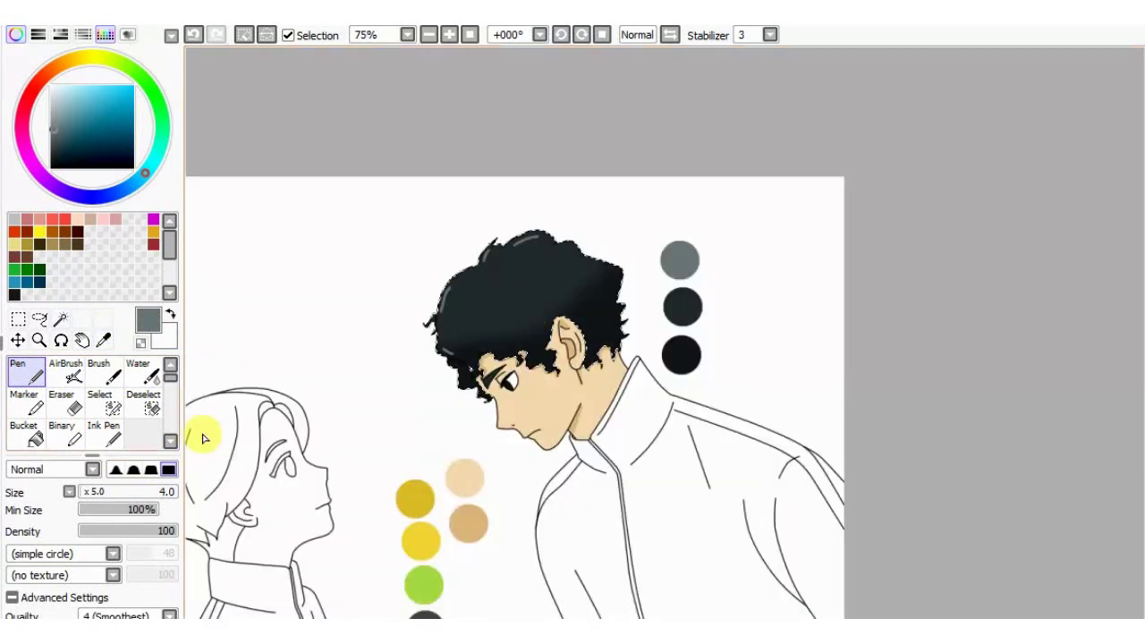
click(143, 404)
Repaint the man's eyebrow in the near-black colour sampled from his hair with a small Pen.
scroll(617, 309, down, 1)
drag(627, 315, 564, 344)
scroll(560, 353, down, 1)
scroll(542, 354, up, 5)
click(104, 340)
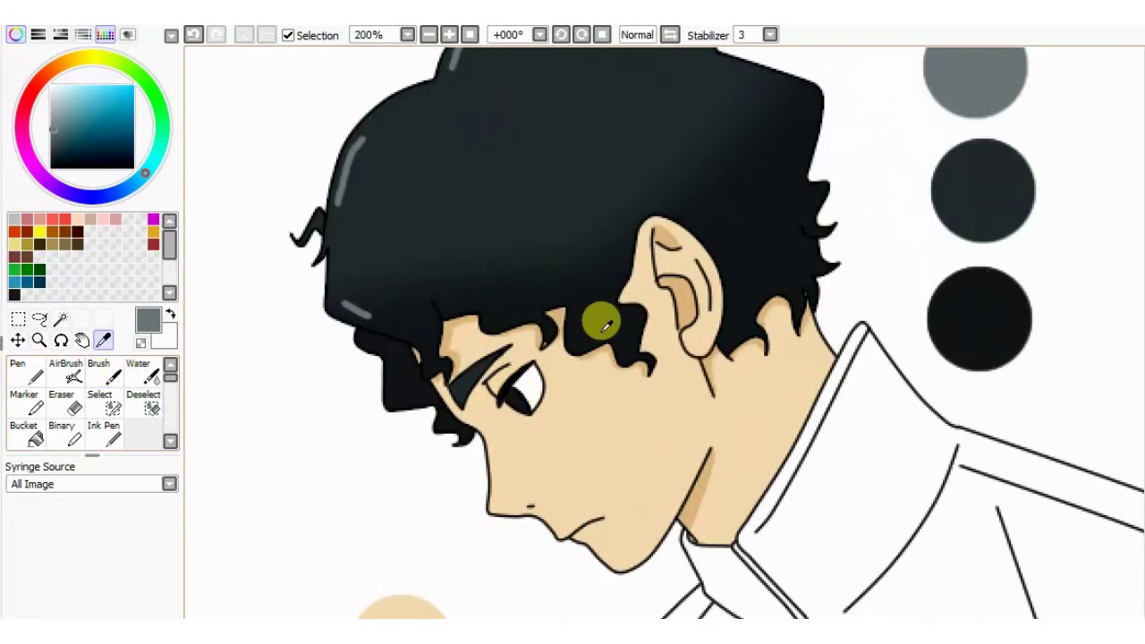
click(605, 324)
click(27, 371)
scroll(542, 352, up, 2)
key([)
key([)
key([)
key([)
key([)
key([)
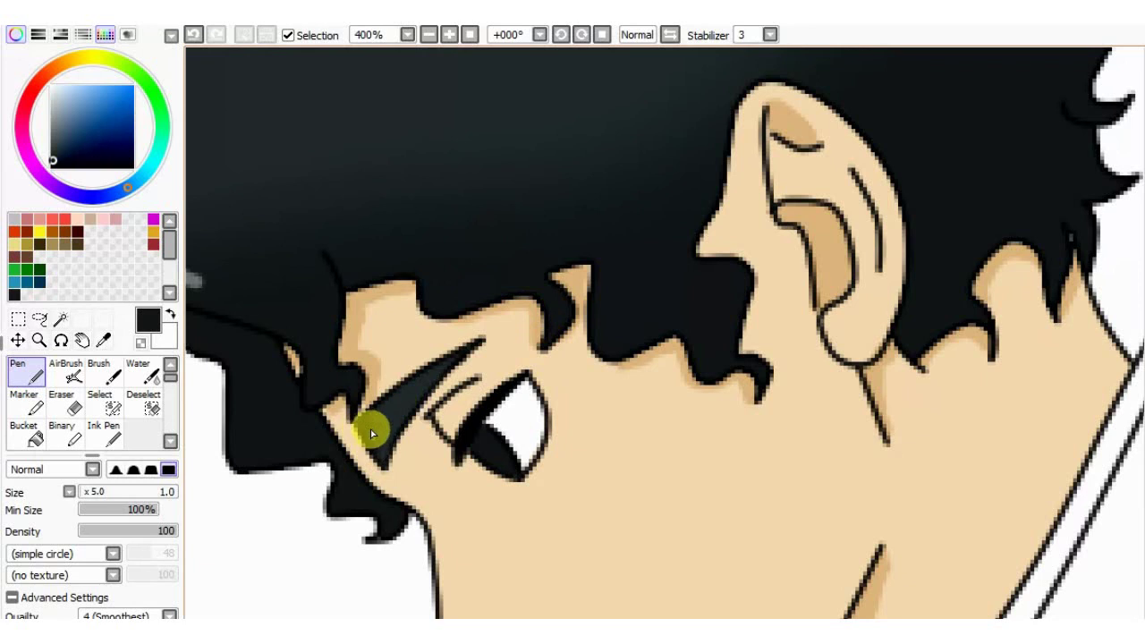
mouse_move(385, 454)
mouse_down()
mouse_move(416, 388)
mouse_move(398, 424)
mouse_up()
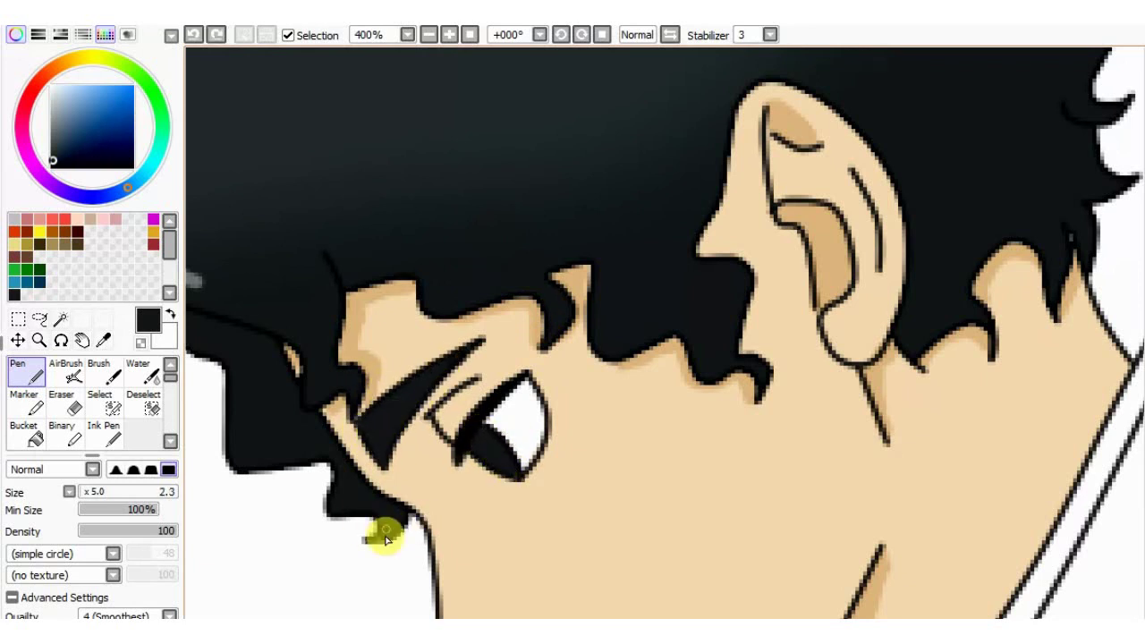
Select the man's jacket with the Magic Wand, including collar, shoulder, sleeve and cuff, leaving out the zipper strip.
scroll(353, 422, down, 3)
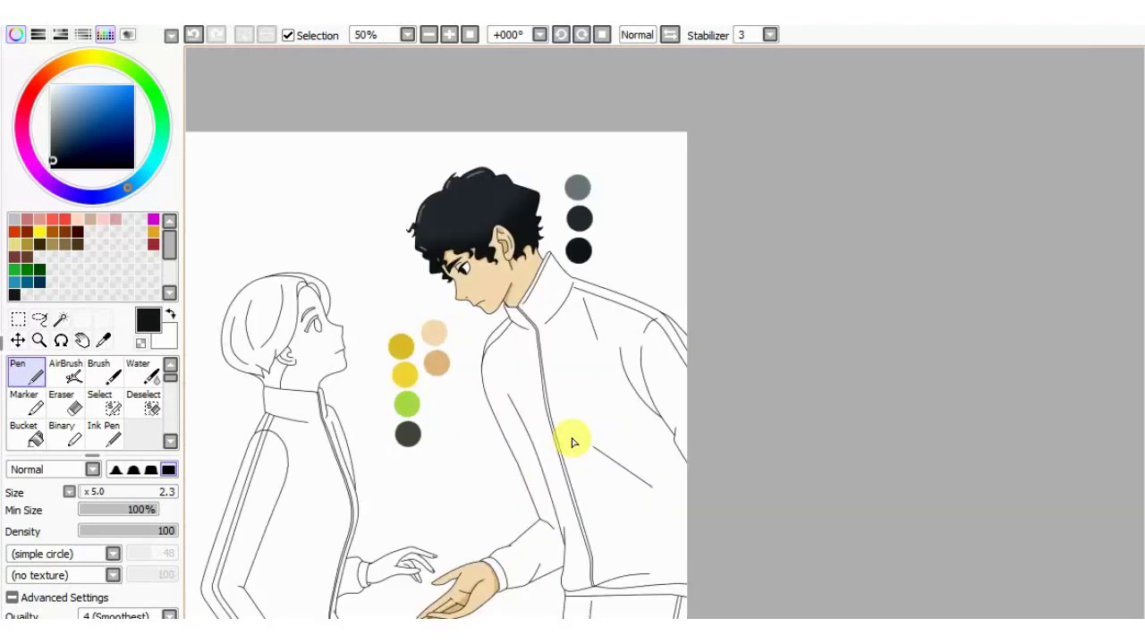
click(61, 319)
click(539, 379)
click(624, 374)
scroll(596, 283, up, 2)
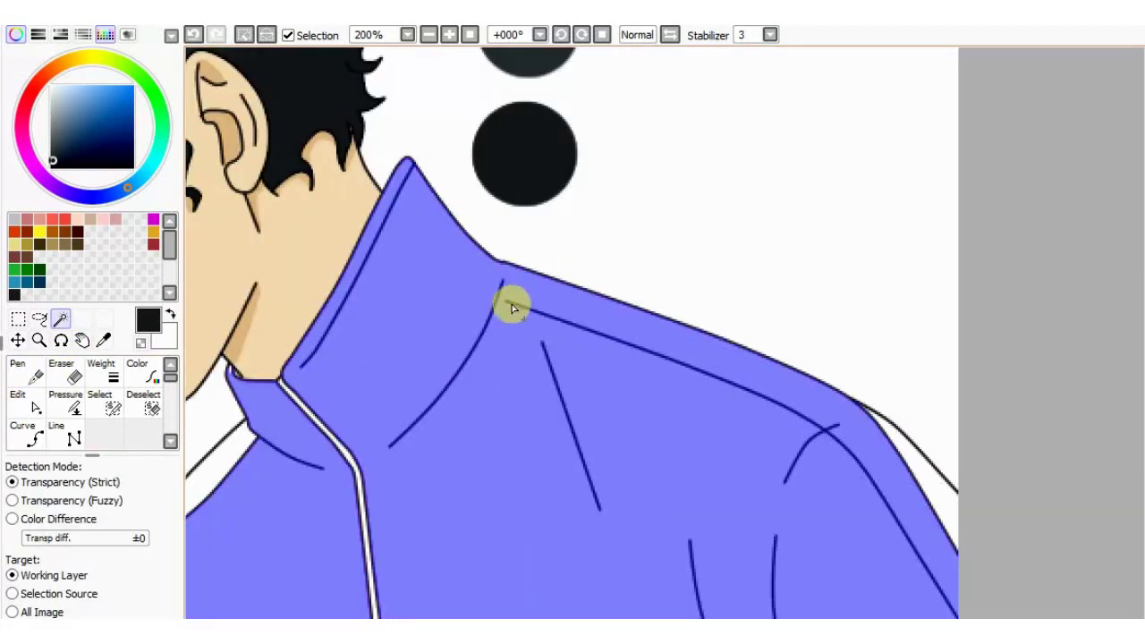
scroll(501, 279, down, 3)
scroll(652, 358, up, 4)
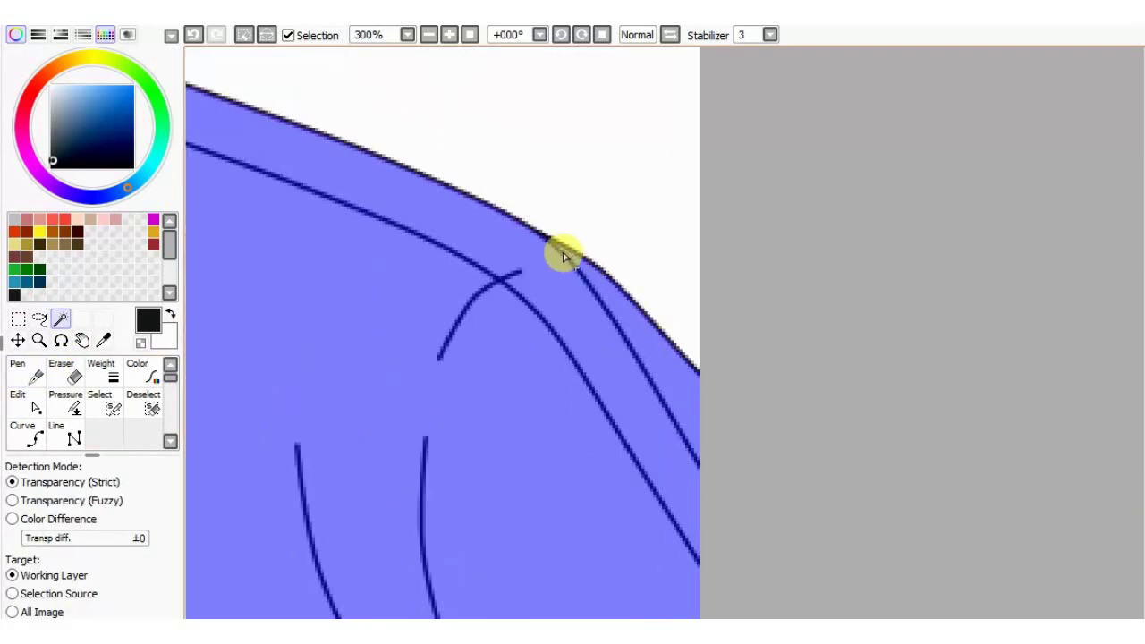
scroll(528, 348, down, 3)
scroll(744, 287, up, 4)
scroll(511, 384, down, 5)
scroll(340, 444, up, 3)
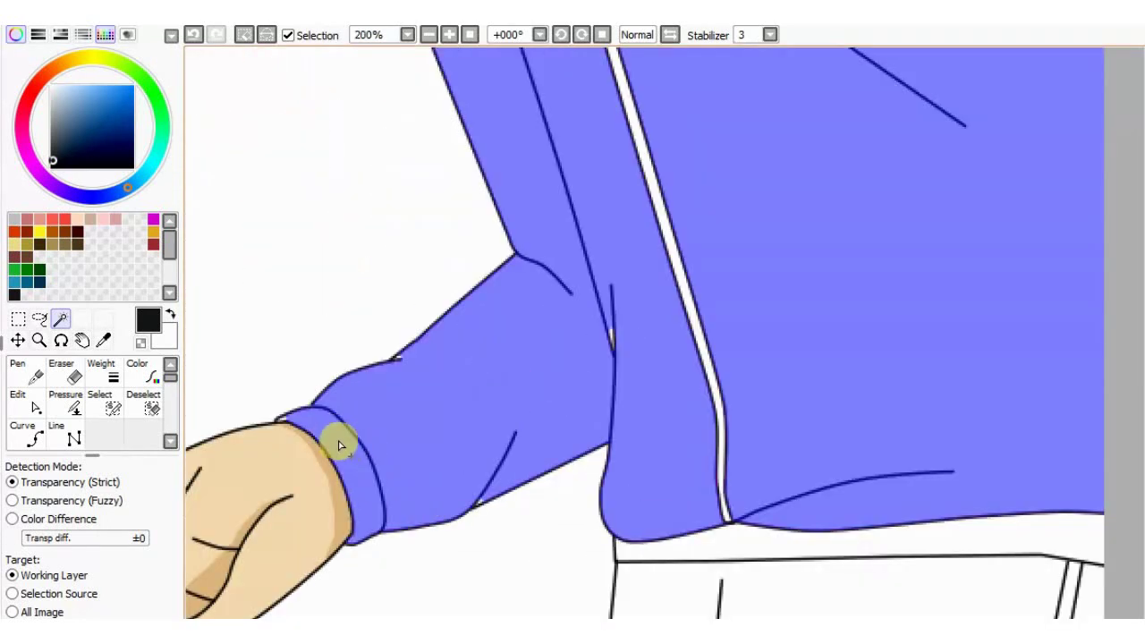
scroll(238, 409, up, 1)
scroll(509, 511, up, 1)
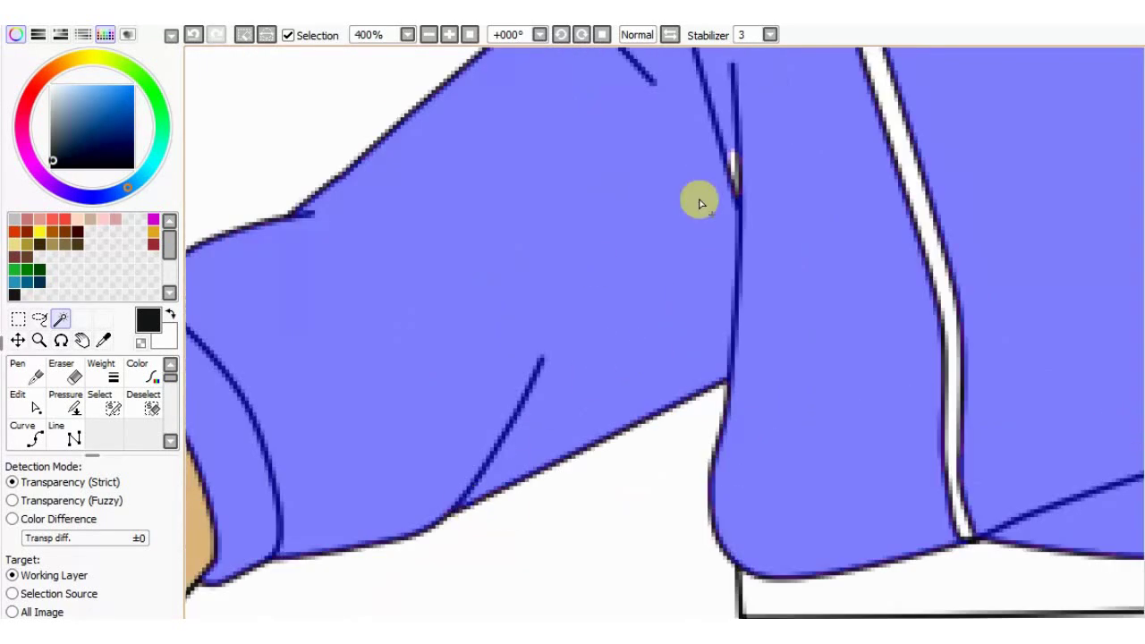
scroll(591, 414, down, 4)
scroll(555, 373, up, 2)
scroll(666, 421, down, 1)
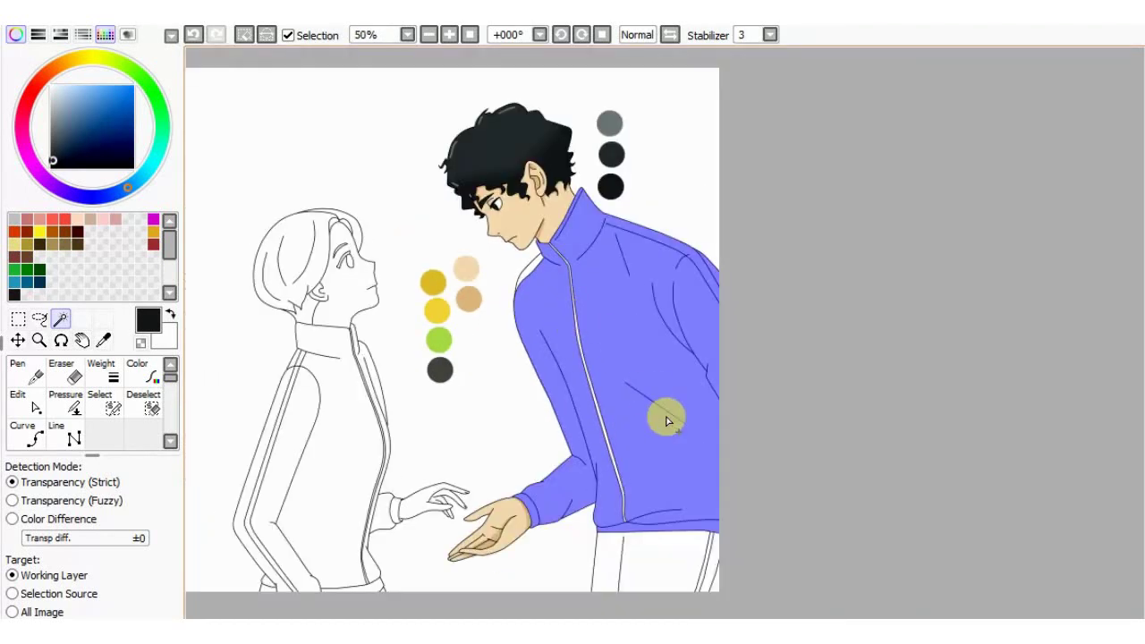
Fill the jacket with yellow, blend green over its lower half and sleeve with a soft Pen at size 500, and clear the selection.
click(27, 371)
mouse_move(528, 483)
mouse_down()
mouse_move(638, 466)
mouse_move(699, 365)
mouse_up()
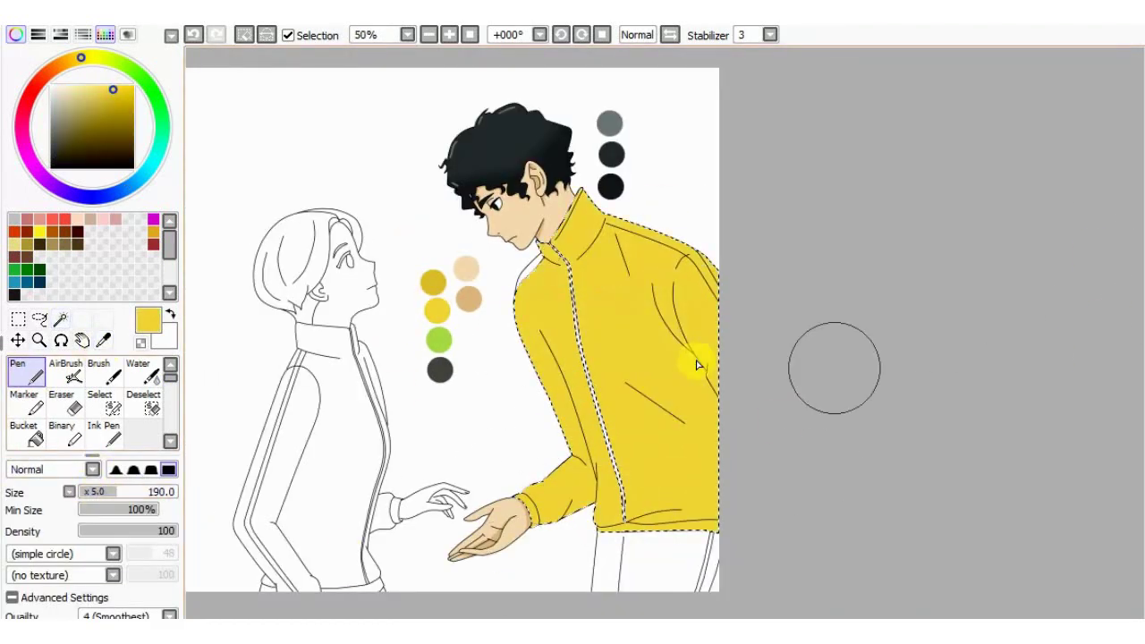
click(102, 340)
click(438, 341)
click(27, 371)
click(116, 469)
drag(129, 493, 182, 493)
mouse_move(461, 521)
mouse_down()
mouse_move(797, 519)
mouse_move(814, 462)
mouse_move(761, 513)
mouse_up()
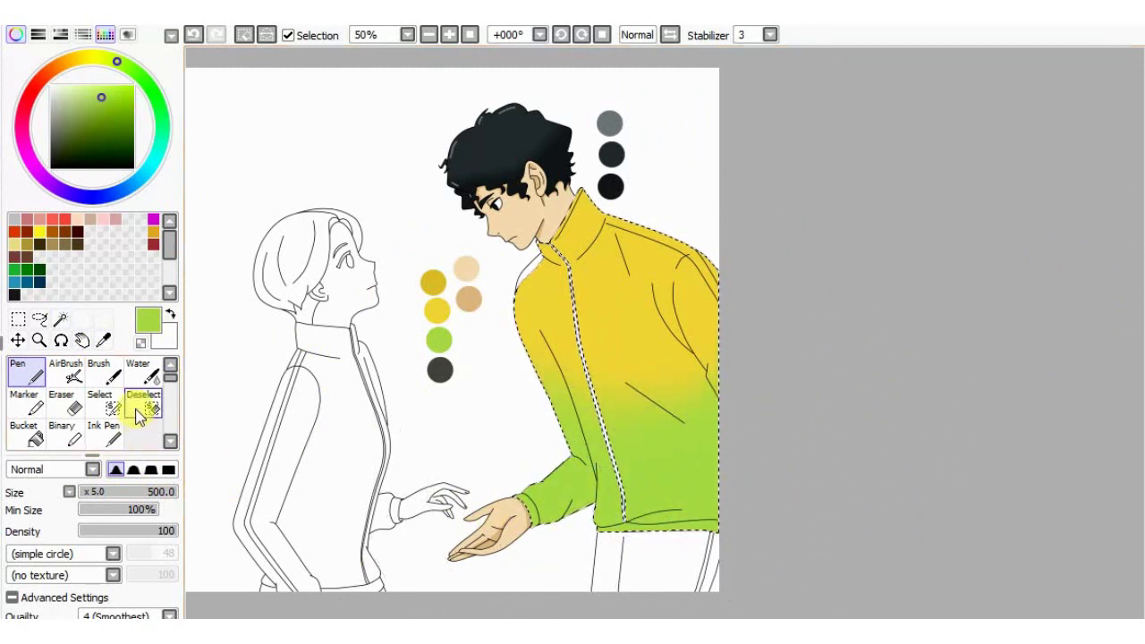
click(139, 416)
Select the man's trousers without the side stripe and fill them with the jacket's yellow.
click(60, 319)
click(662, 559)
click(716, 578)
click(104, 340)
click(580, 304)
click(26, 371)
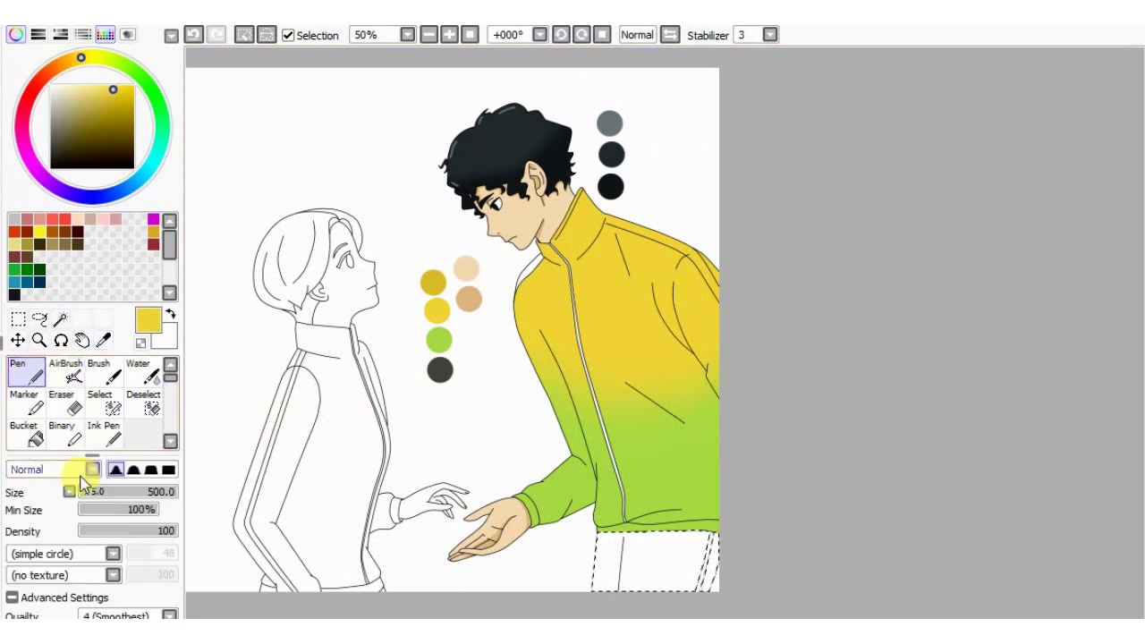
click(168, 469)
drag(617, 560, 794, 514)
Shade the trousers just below the jacket hem with the darker yellow swatch colour and clear the selection.
click(103, 340)
click(433, 283)
click(34, 372)
key(bracketleft)
key(bracketleft)
key(bracketleft)
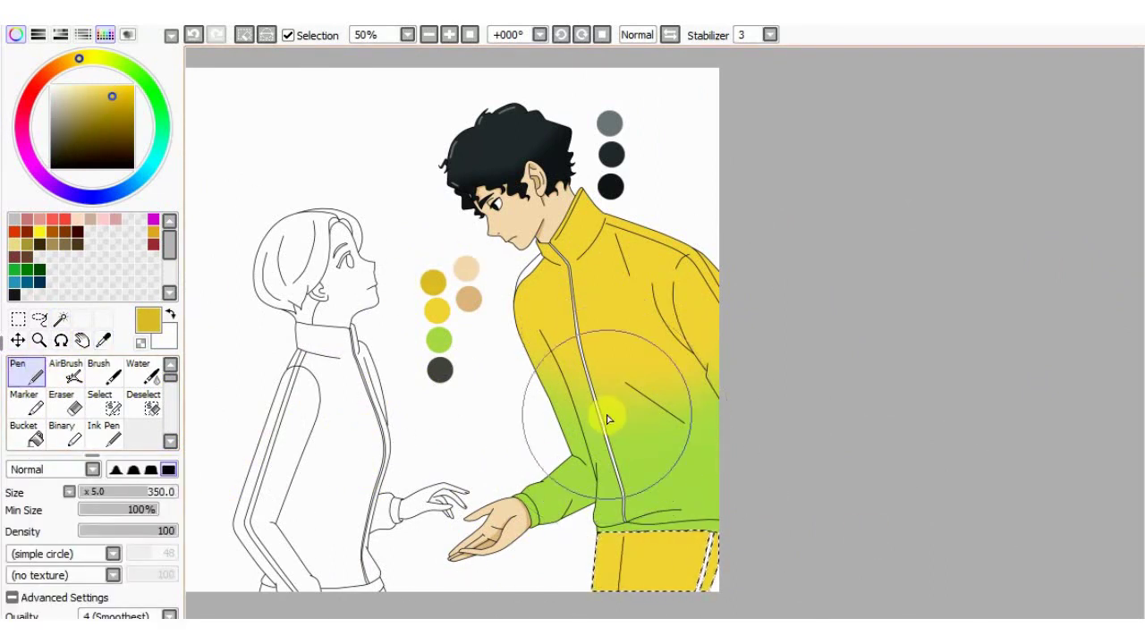
scroll(640, 529, up, 2)
scroll(645, 533, down, 3)
click(128, 407)
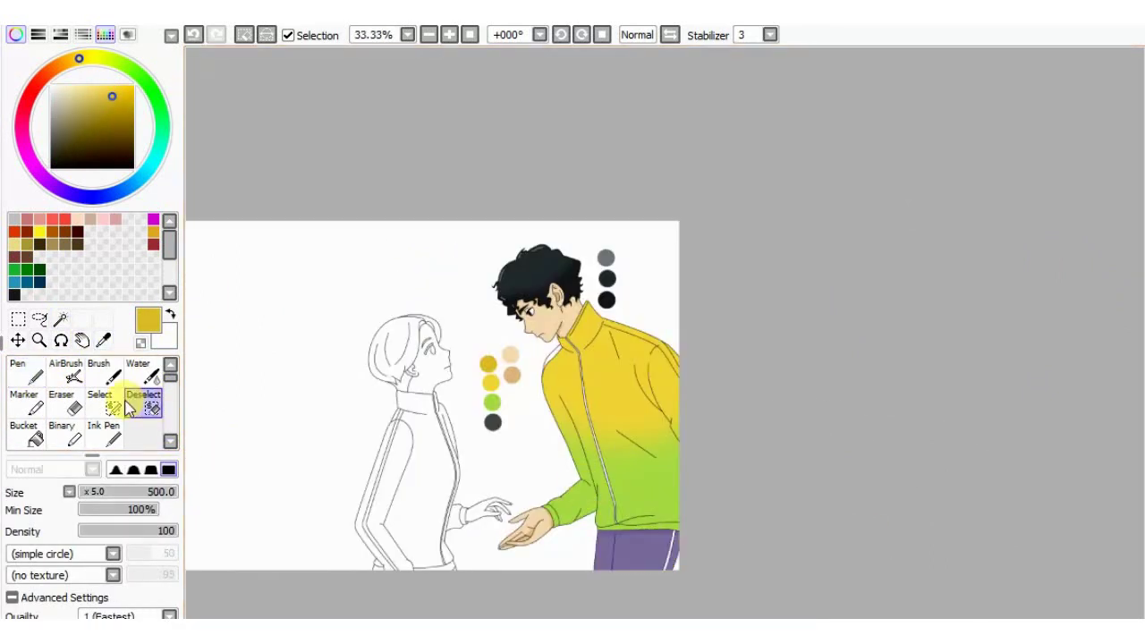
drag(627, 550, 766, 518)
Select the trousers' side stripe, fill it with the dark grey swatch colour and clear the selection.
click(103, 340)
click(493, 421)
click(28, 371)
scroll(666, 555, up, 2)
scroll(669, 544, up, 3)
key(bracketleft)
key(bracketleft)
key(bracketleft)
key(bracketleft)
key(bracketleft)
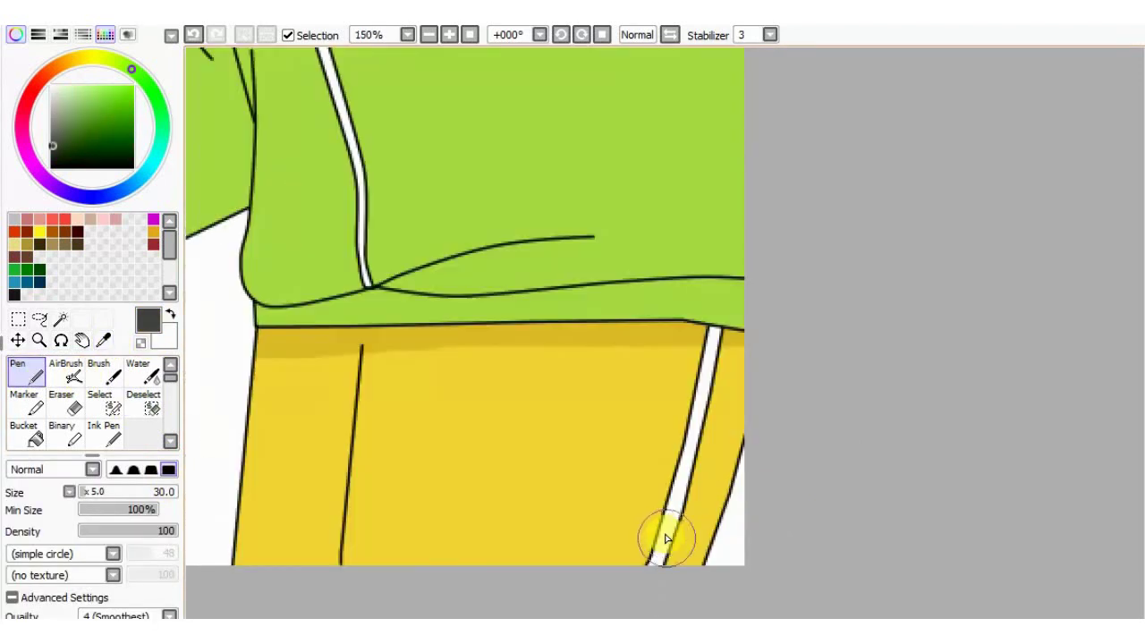
click(104, 340)
click(61, 319)
click(704, 401)
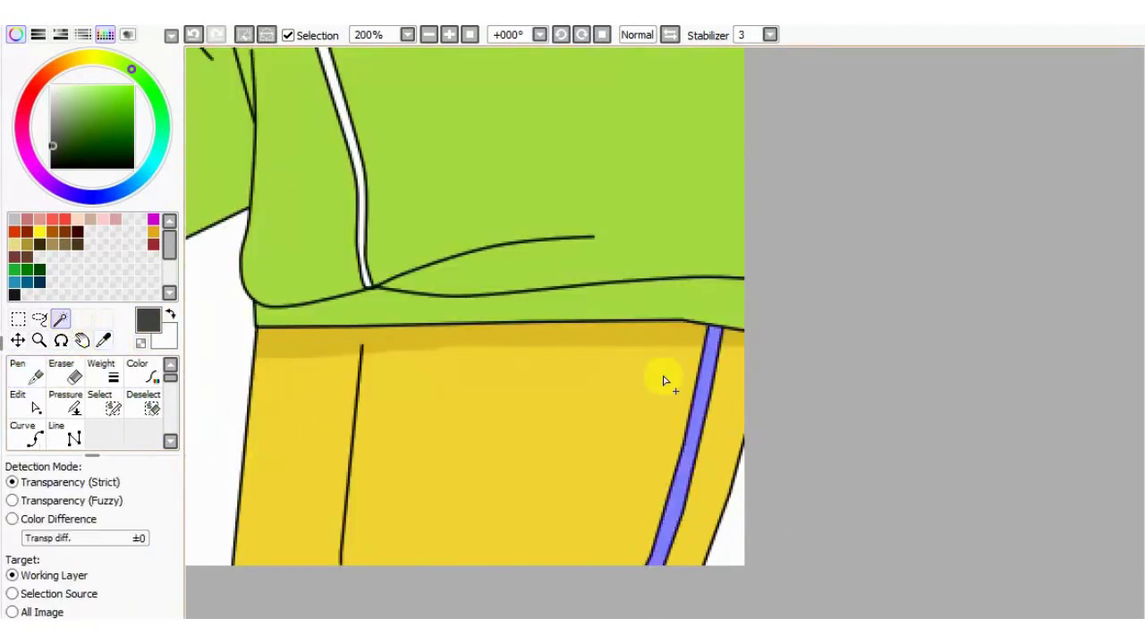
click(29, 372)
key(bracketright)
key(bracketright)
key(bracketright)
key(bracketright)
drag(716, 328, 647, 581)
click(144, 401)
click(657, 427)
Select the uncoloured strip on the man's far shoulder, fill it with dark grey and clear the selection.
scroll(657, 427, down, 5)
scroll(626, 296, up, 2)
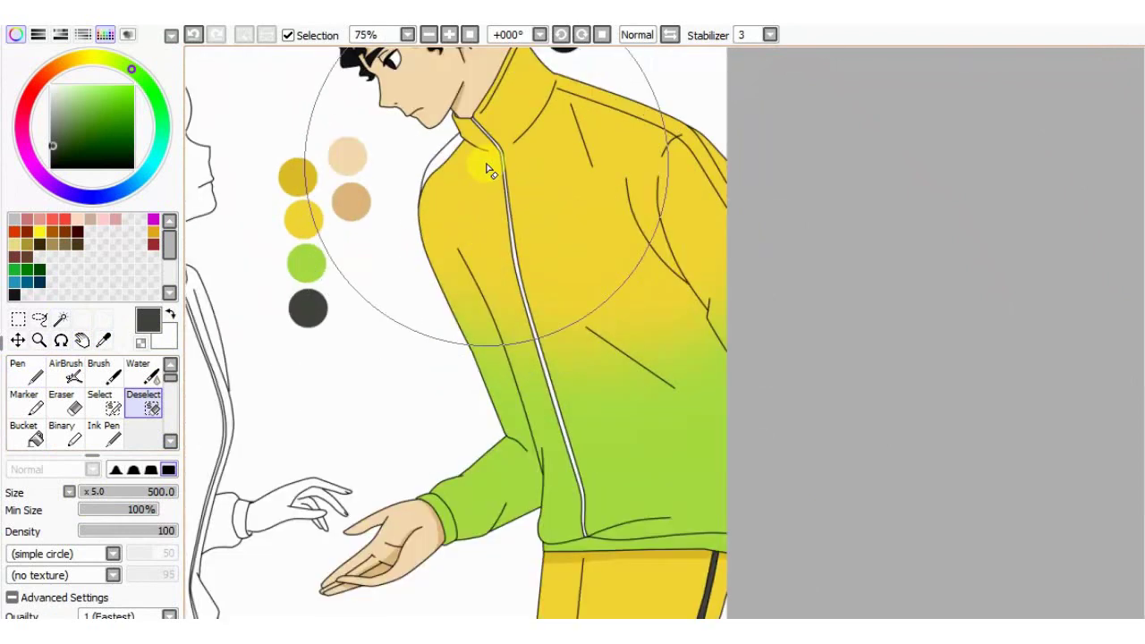
key(n)
click(61, 319)
scroll(404, 184, up, 4)
click(416, 210)
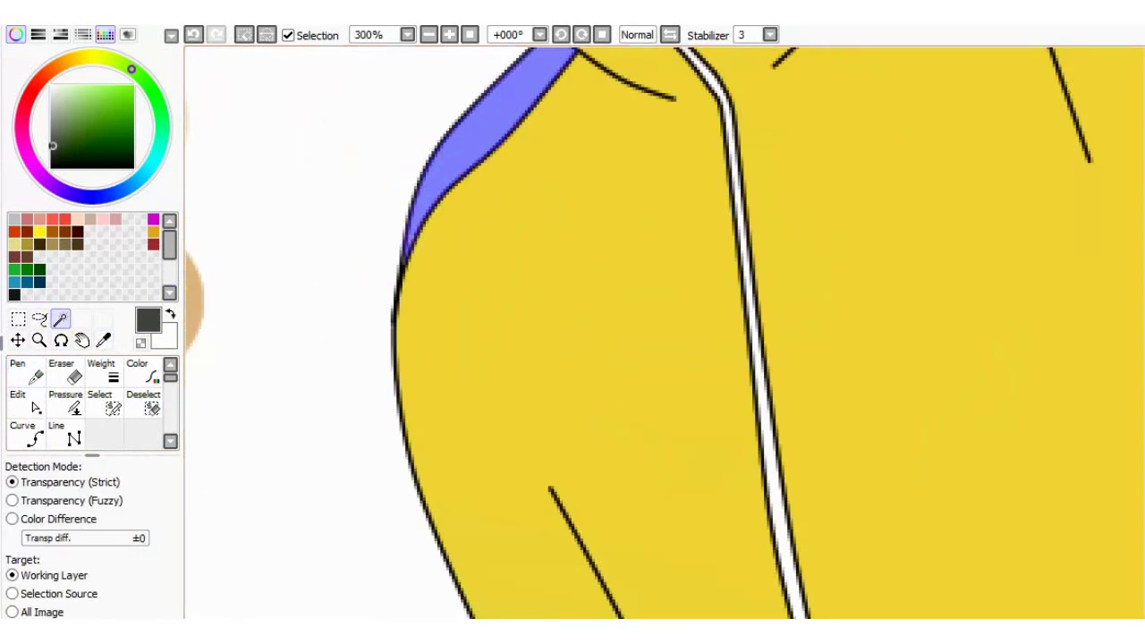
click(28, 371)
drag(544, 74, 417, 217)
scroll(417, 217, down, 3)
click(144, 401)
click(358, 276)
Start the dark grey stripe at the man's near shoulder seam and select the surrounding jacket area.
click(18, 381)
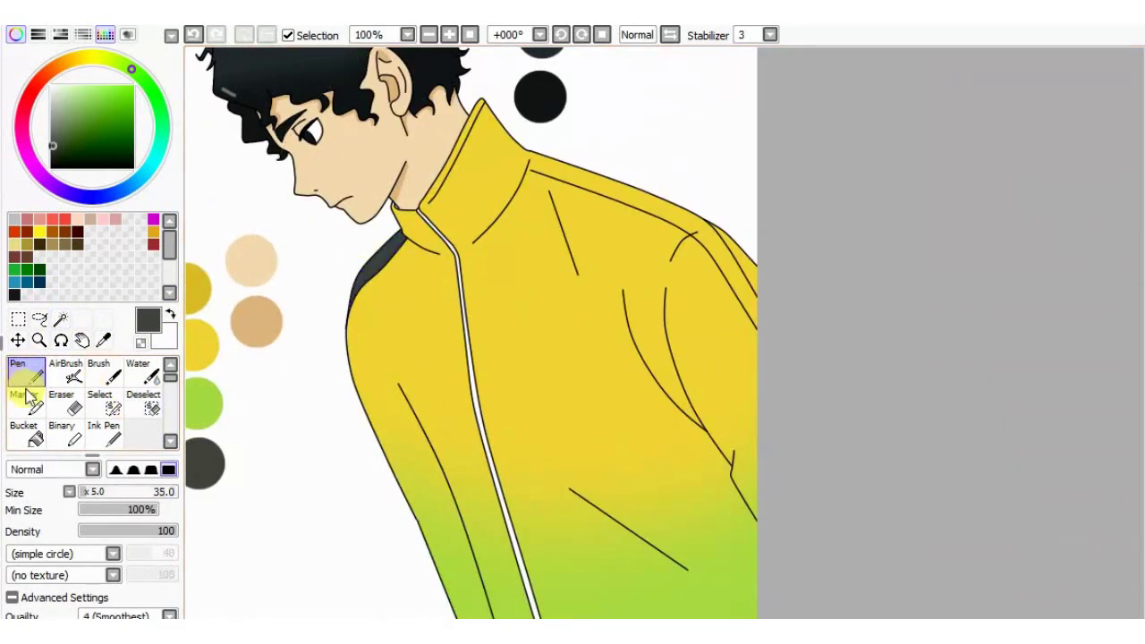
scroll(541, 111, up, 1)
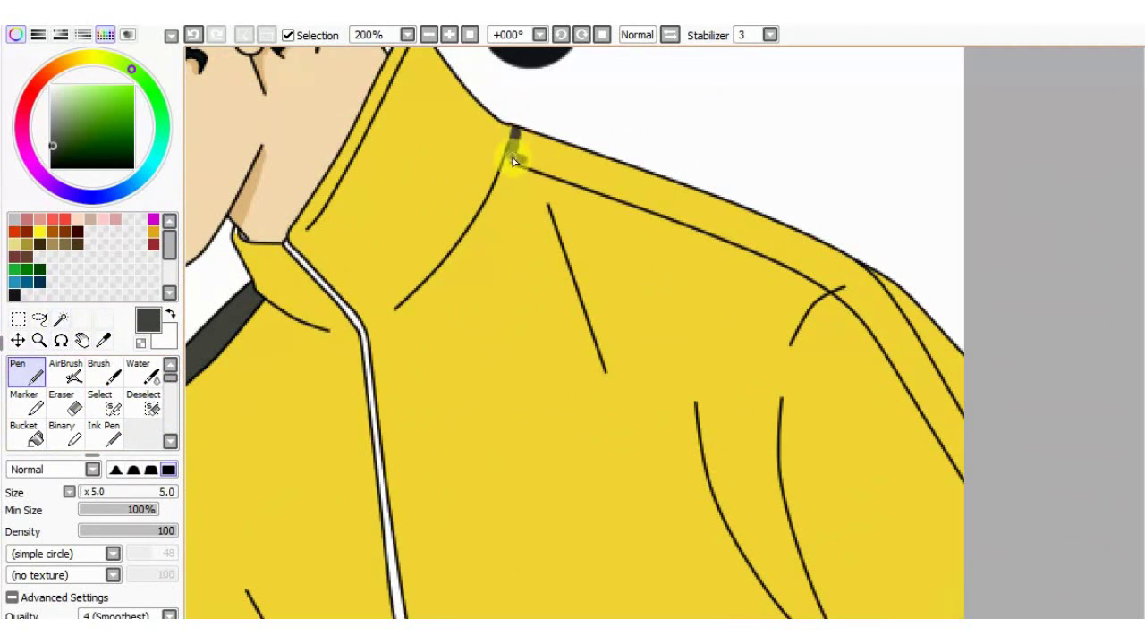
key(n)
key(w)
click(653, 205)
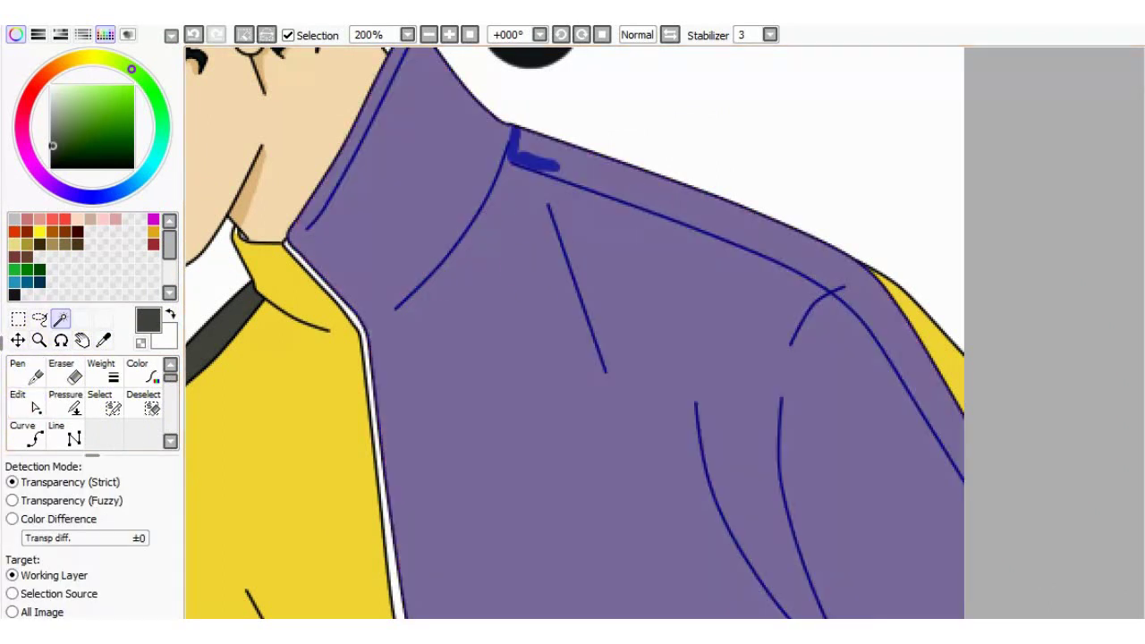
Paint the man's near shoulder and sleeve stripe dark grey with pen size 12 within the selection, and clear the selection.
click(28, 370)
drag(576, 151, 541, 133)
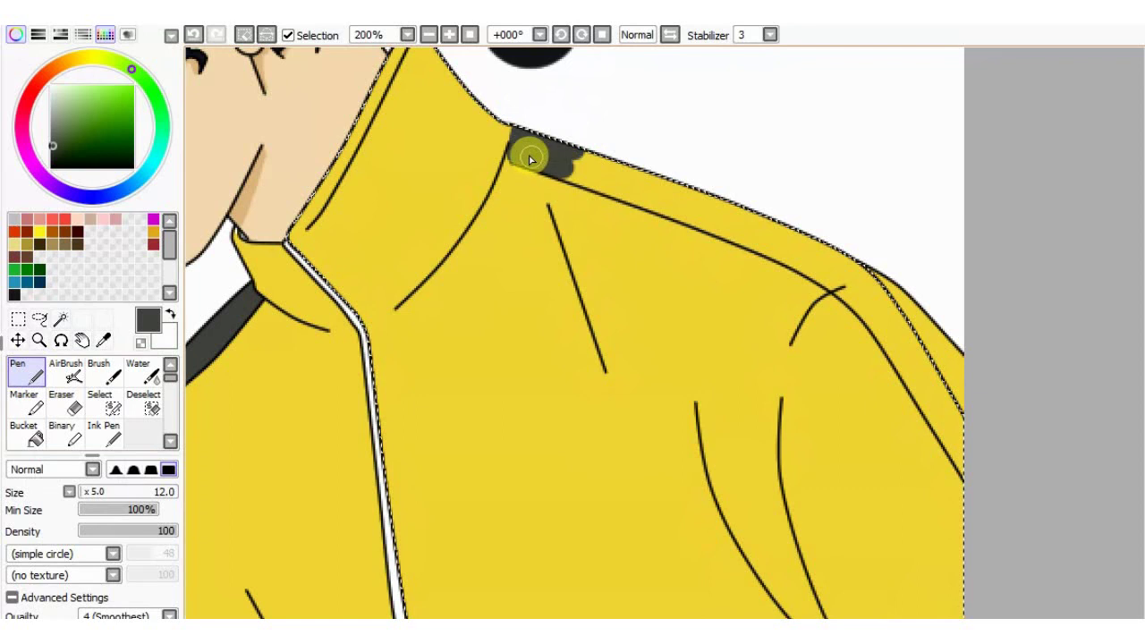
drag(637, 194, 660, 205)
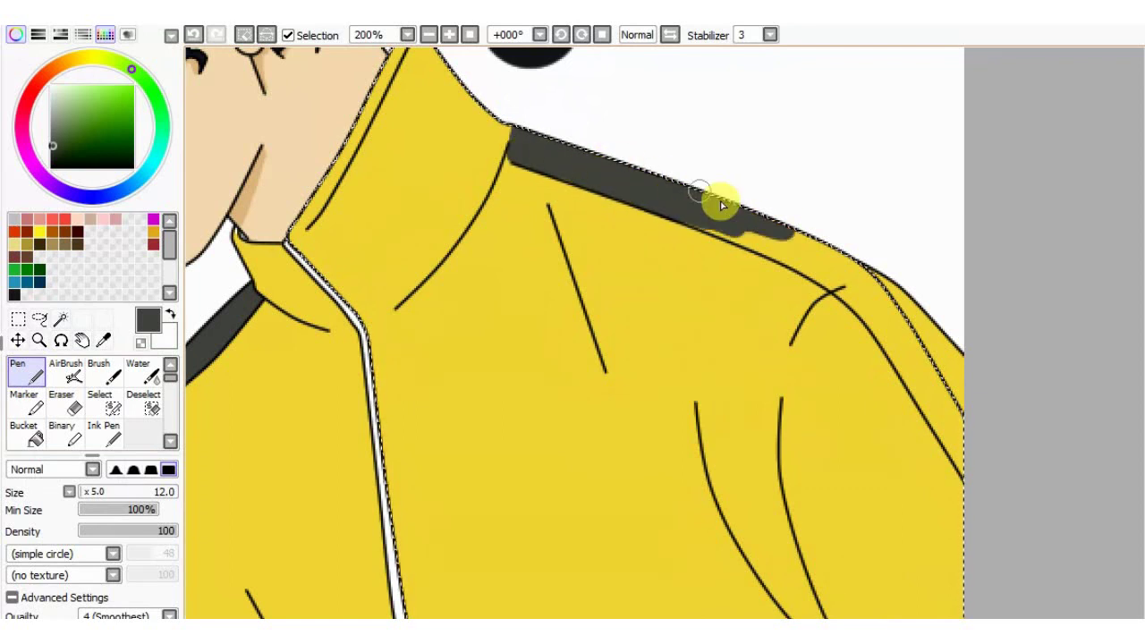
drag(729, 235, 805, 253)
mouse_move(671, 174)
mouse_down()
mouse_move(885, 306)
mouse_move(887, 327)
mouse_move(874, 322)
mouse_move(981, 490)
mouse_move(945, 416)
mouse_up()
key(ctrl+z)
drag(917, 362, 975, 474)
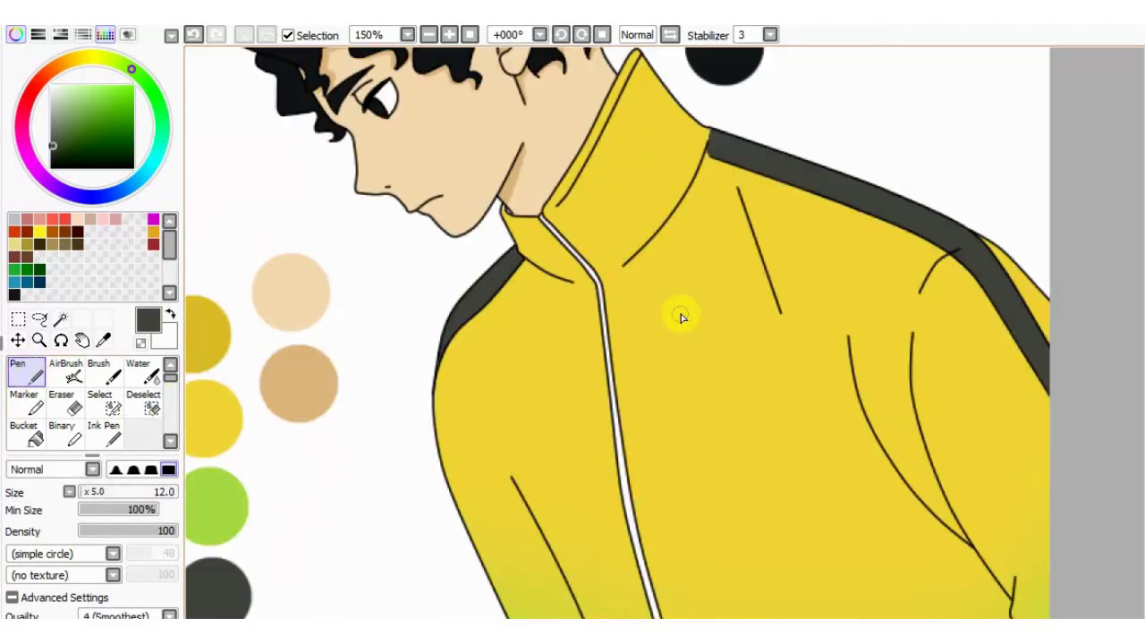
Paint the zip strip at the man's collar dark grey with a much smaller pen.
scroll(557, 236, up, 3)
right_click(454, 206)
key(bracketleft)
key(bracketleft)
key(bracketleft)
key(bracketleft)
key(bracketleft)
key(bracketleft)
key(bracketleft)
drag(418, 157, 424, 168)
right_click(419, 306)
Paint the zip strip down the man's chest dark grey with pen size 2.6.
key(bracketleft)
key(bracketleft)
key(bracketleft)
drag(515, 181, 670, 365)
drag(739, 557, 619, 301)
scroll(619, 300, up, 1)
drag(529, 118, 534, 167)
drag(570, 476, 587, 611)
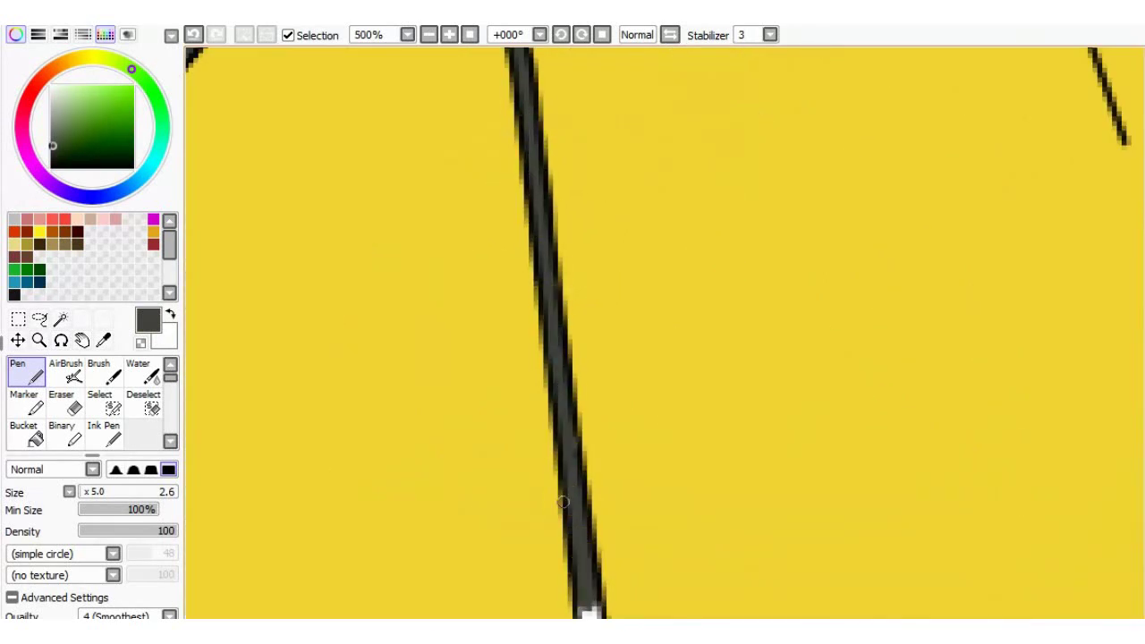
Finish painting the lower part of the man's zip strip dark grey down to the jacket hem.
scroll(581, 344, down, 5)
scroll(622, 527, up, 2)
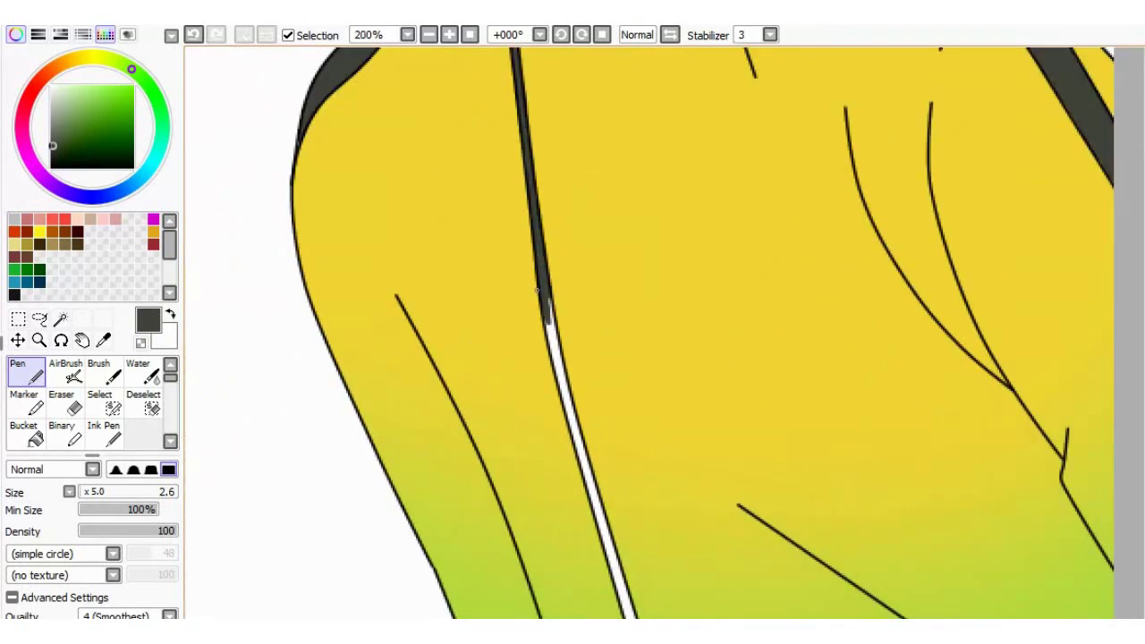
click(120, 495)
drag(601, 340, 641, 430)
scroll(652, 134, down, 3)
key(bracketleft)
key(bracketleft)
drag(688, 223, 692, 439)
Select the woman's face and neck area, leaving out the eye and eyebrow.
key(bracketleft)
key(bracketleft)
key(bracketleft)
scroll(669, 309, down, 1)
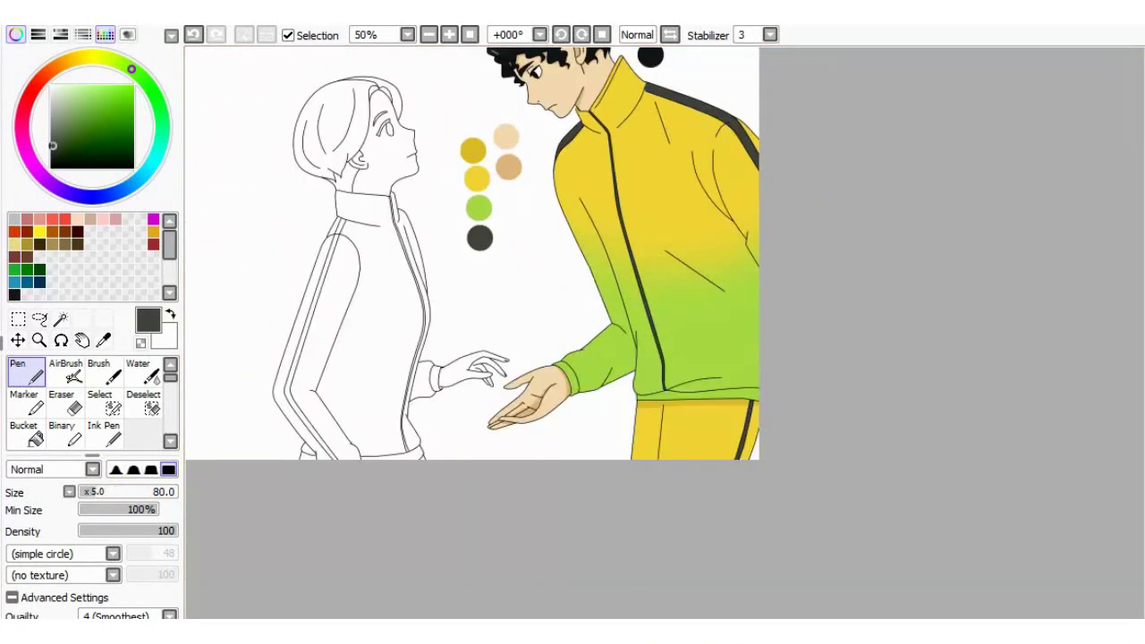
scroll(483, 222, down, 1)
scroll(501, 230, up, 1)
scroll(608, 266, down, 1)
scroll(476, 220, up, 2)
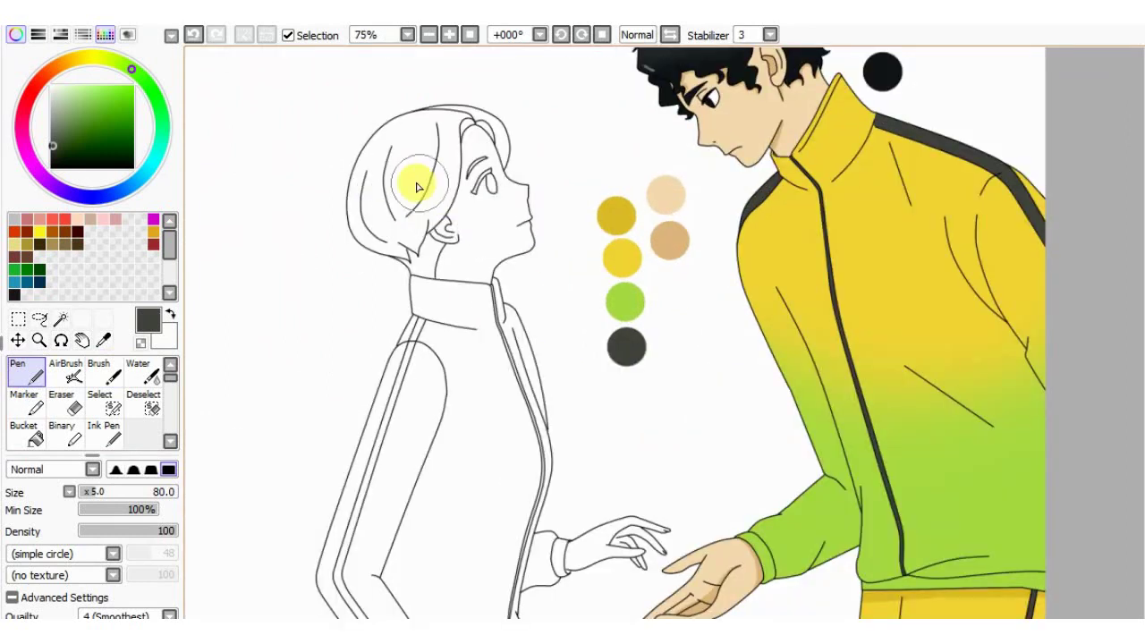
scroll(475, 220, up, 1)
scroll(421, 204, down, 1)
click(60, 318)
click(481, 247)
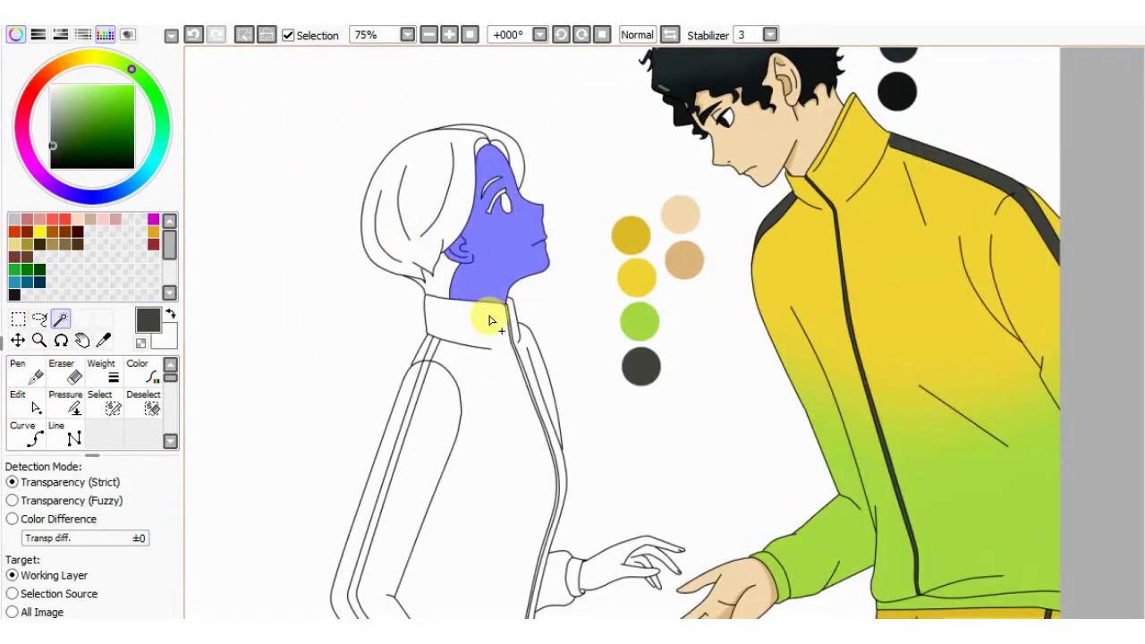
Add the woman's hand and all its finger areas to the selection.
scroll(489, 329, down, 2)
scroll(527, 446, up, 2)
click(571, 414)
scroll(598, 416, up, 3)
click(561, 413)
click(585, 400)
click(608, 452)
scroll(493, 459, down, 1)
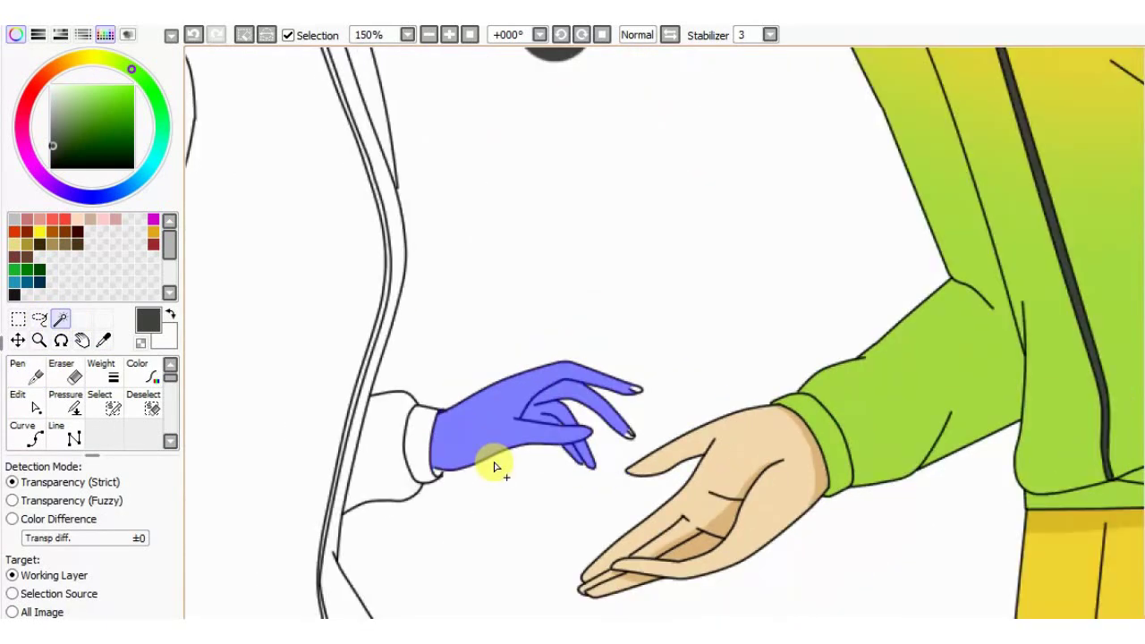
scroll(495, 467, down, 3)
scroll(421, 194, up, 1)
Fill the woman's face, neck and hand with the light skin swatch colour and clear the selection.
click(103, 340)
click(603, 230)
click(28, 374)
mouse_move(392, 302)
mouse_down()
mouse_move(409, 242)
mouse_move(401, 132)
mouse_up()
drag(473, 572, 637, 590)
click(145, 404)
scroll(416, 240, down, 2)
mouse_move(416, 241)
mouse_down()
mouse_move(511, 501)
mouse_move(404, 366)
mouse_up()
Touch up the uncoloured fingertips of the woman's hand with the light skin tone at pen size 4.
click(34, 383)
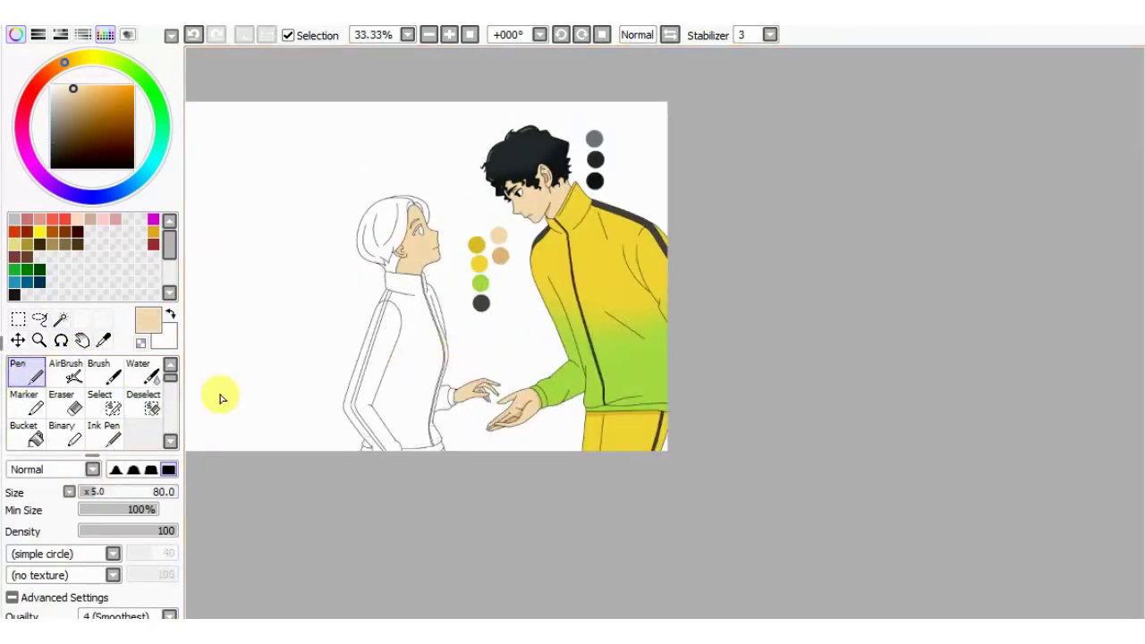
click(29, 374)
scroll(483, 420, up, 6)
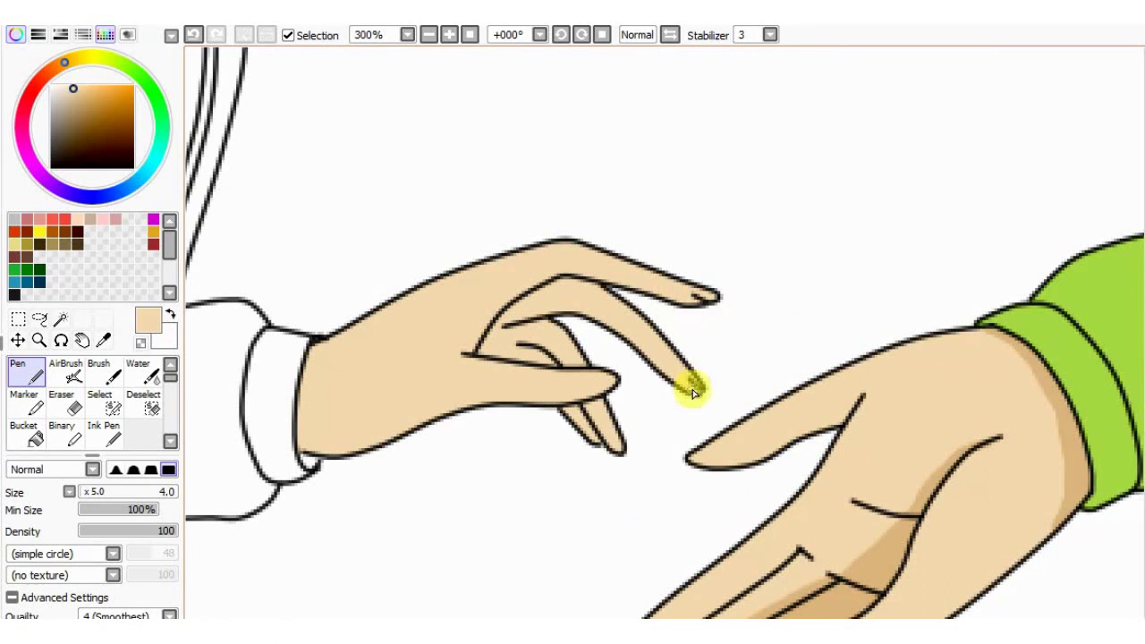
Shade the woman's hand, ear and neck with the man's darker skin tone and paint the white of her eye.
alt+click(1056, 466)
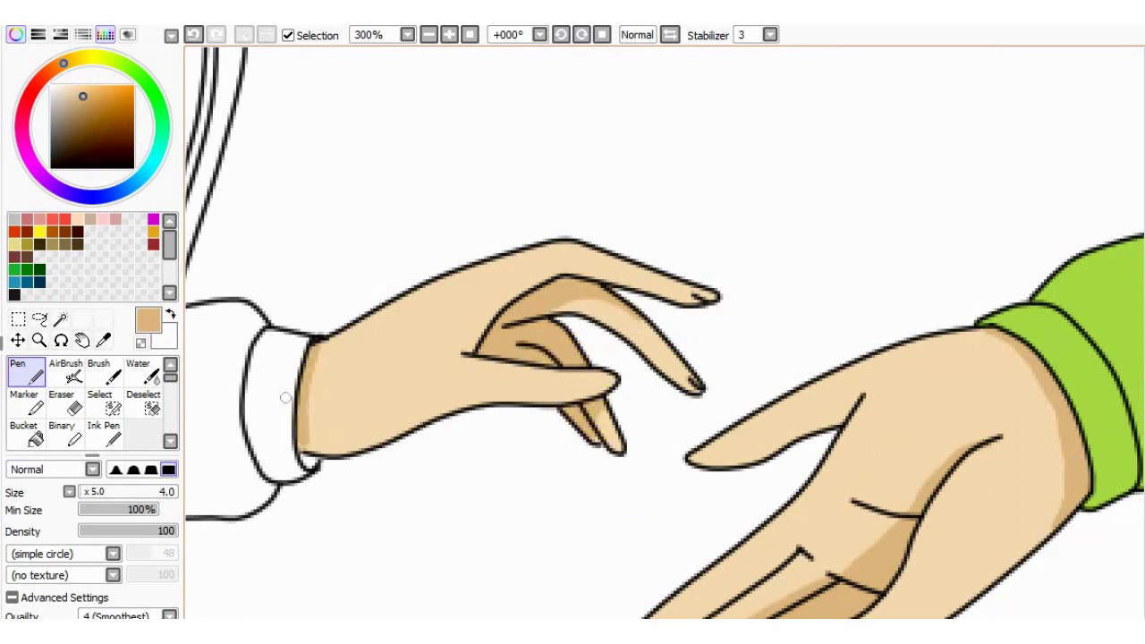
scroll(331, 247, down, 6)
scroll(314, 238, up, 4)
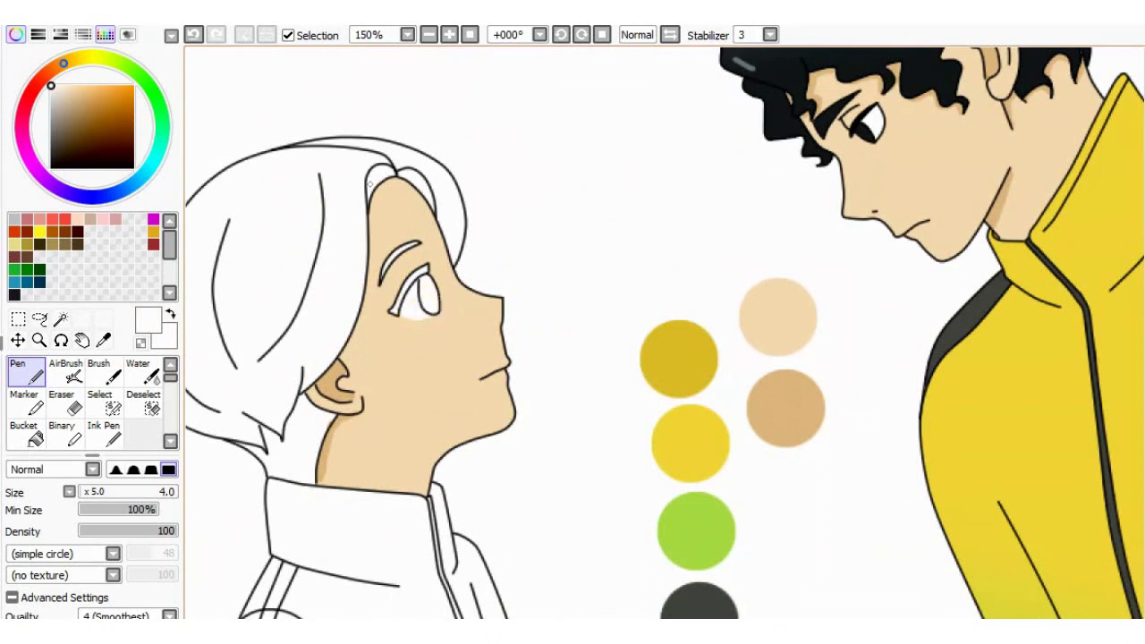
Select the iris of the woman's eye and fill it with an orange-brown.
click(59, 320)
click(428, 295)
click(54, 231)
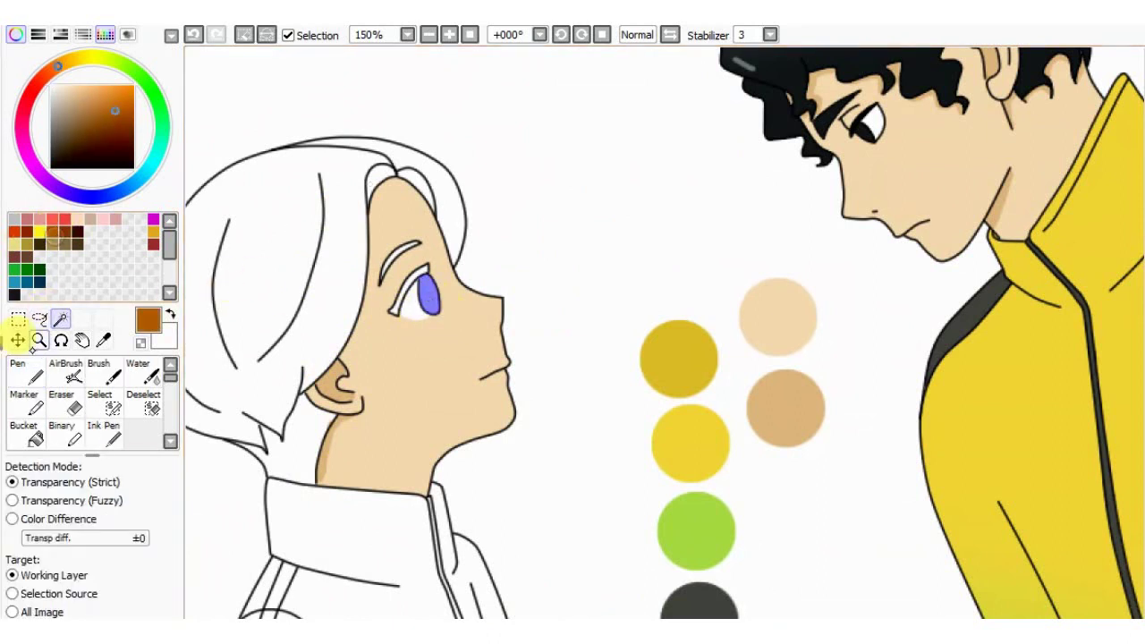
click(25, 370)
drag(429, 308, 421, 281)
Darken the iris with deeper brown, add a dark maroon pupil and a soft white highlight, and clear the selection.
click(65, 231)
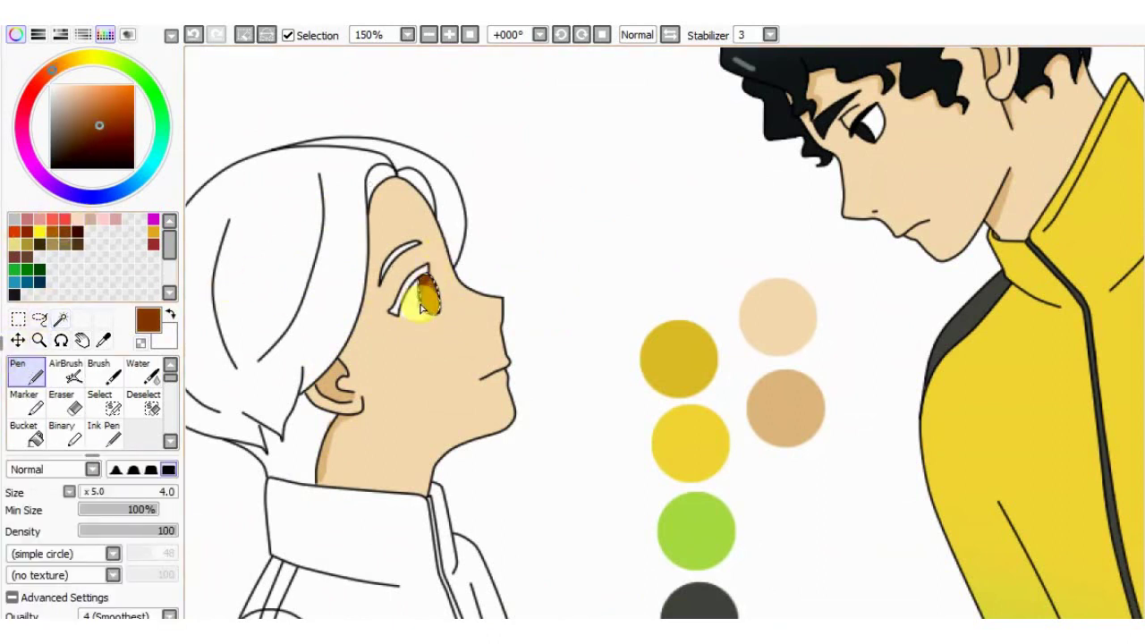
click(76, 234)
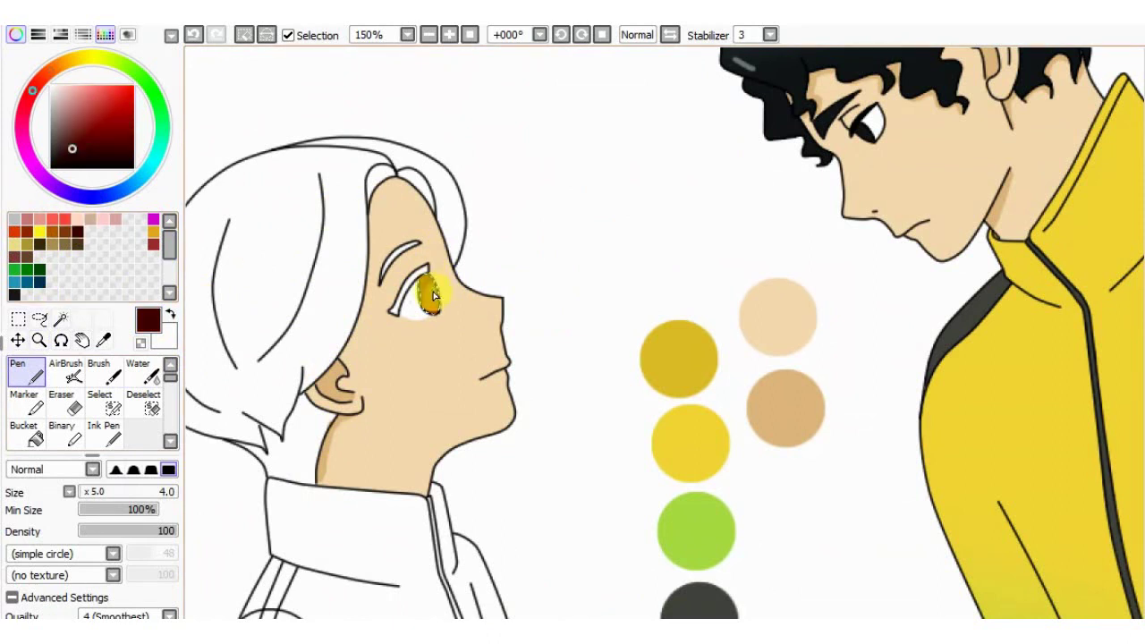
right_click(508, 247)
click(134, 470)
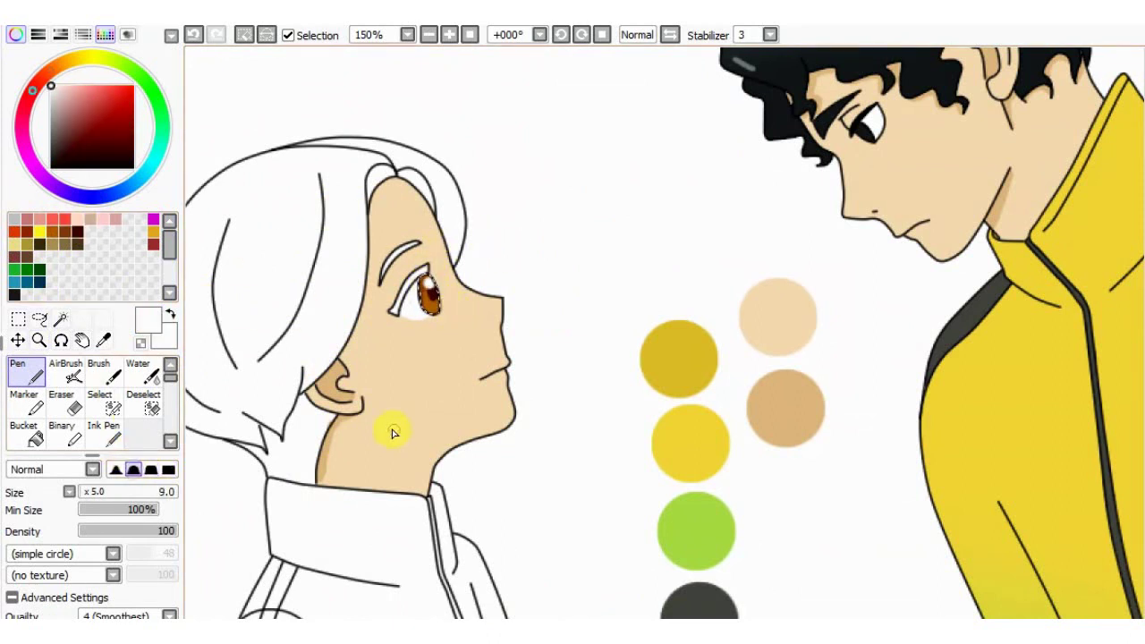
click(144, 404)
Paint the woman's upper lash line black with pen size 2.3 and fill her eyebrow with dark maroon.
click(395, 318)
click(51, 168)
click(27, 373)
key([)
key([)
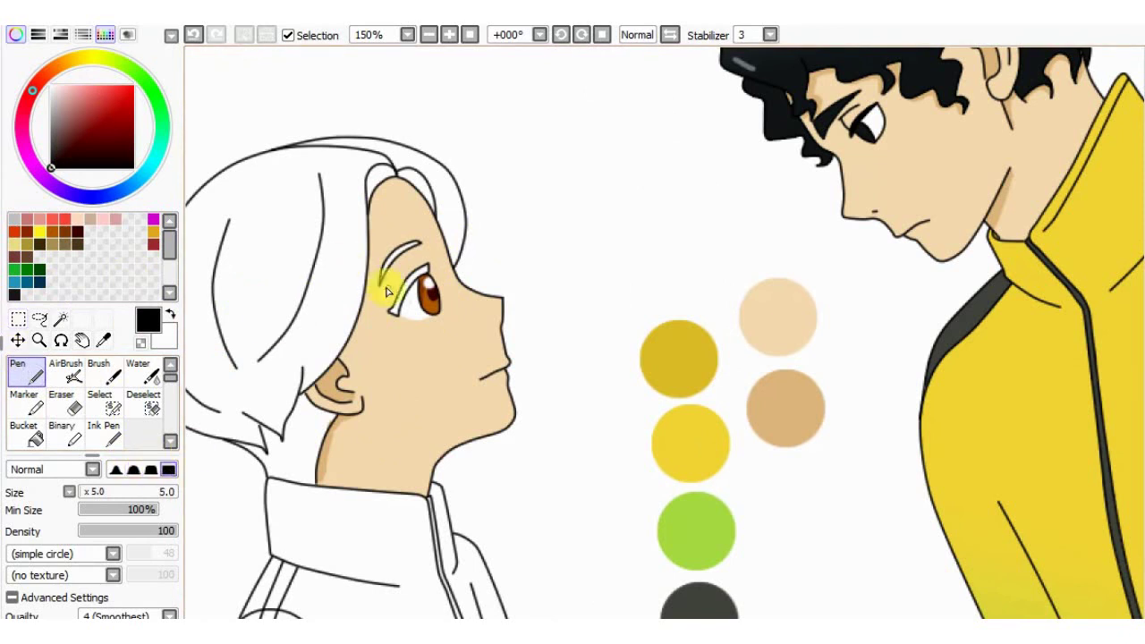
key(bracketleft)
scroll(393, 300, up, 1)
scroll(392, 315, up, 1)
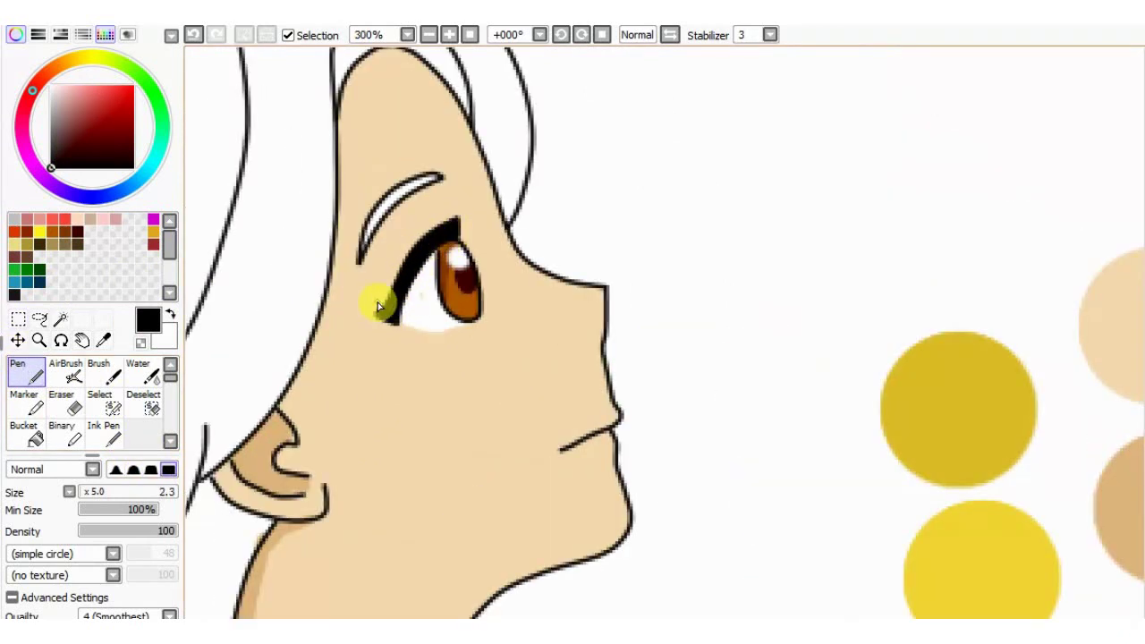
click(79, 231)
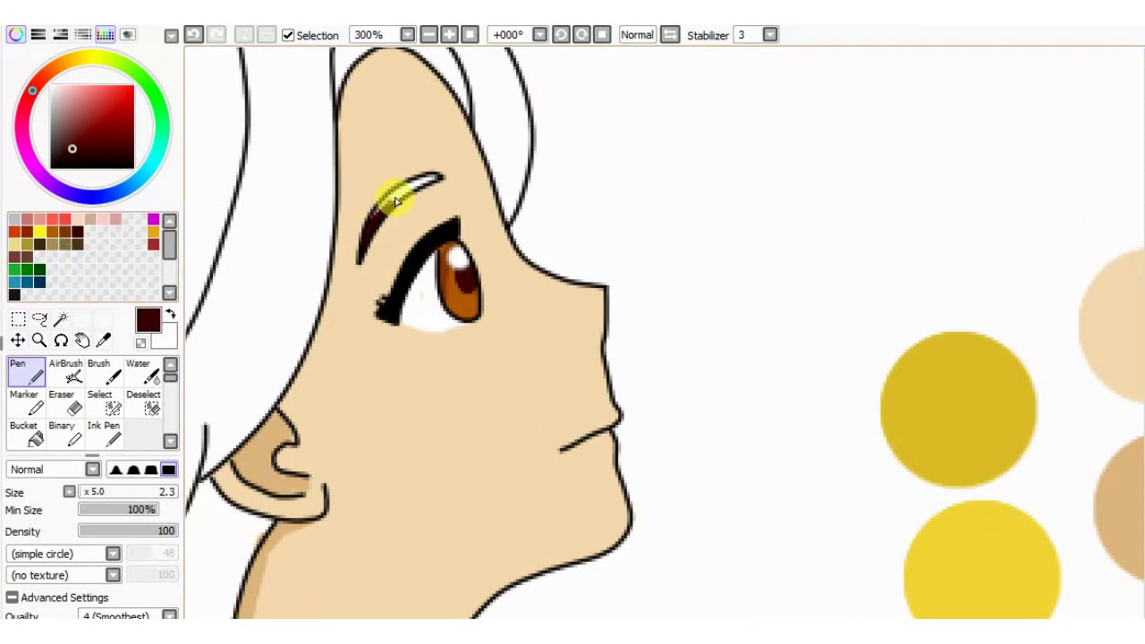
scroll(359, 240, down, 4)
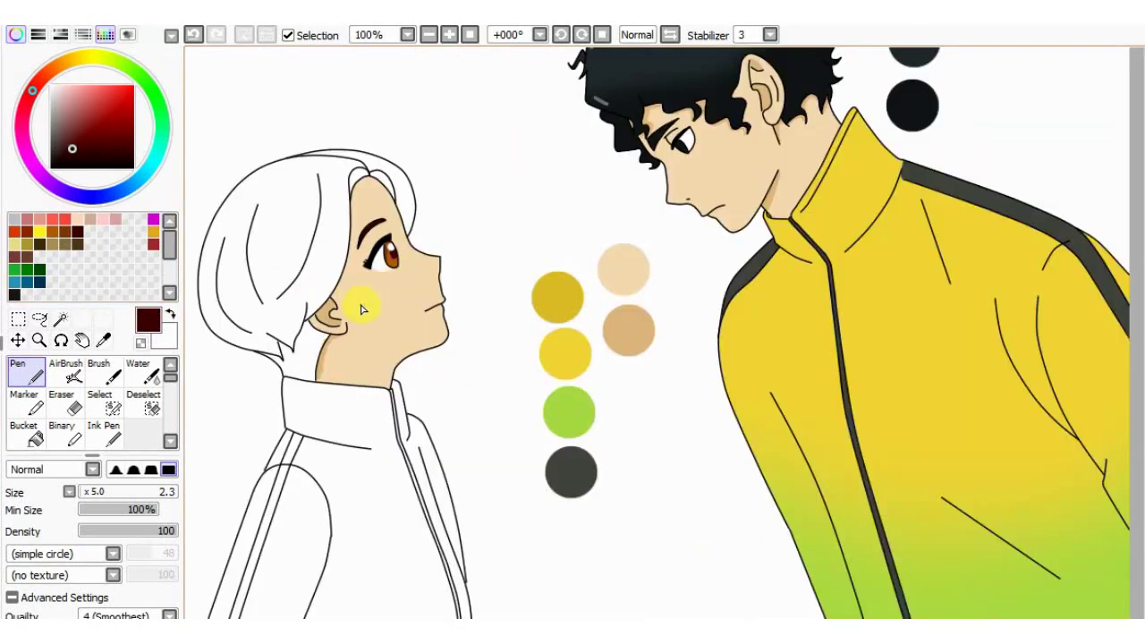
Select the main hair mass, the fringe and the far side of the woman's hair.
click(61, 319)
click(312, 238)
scroll(333, 206, up, 2)
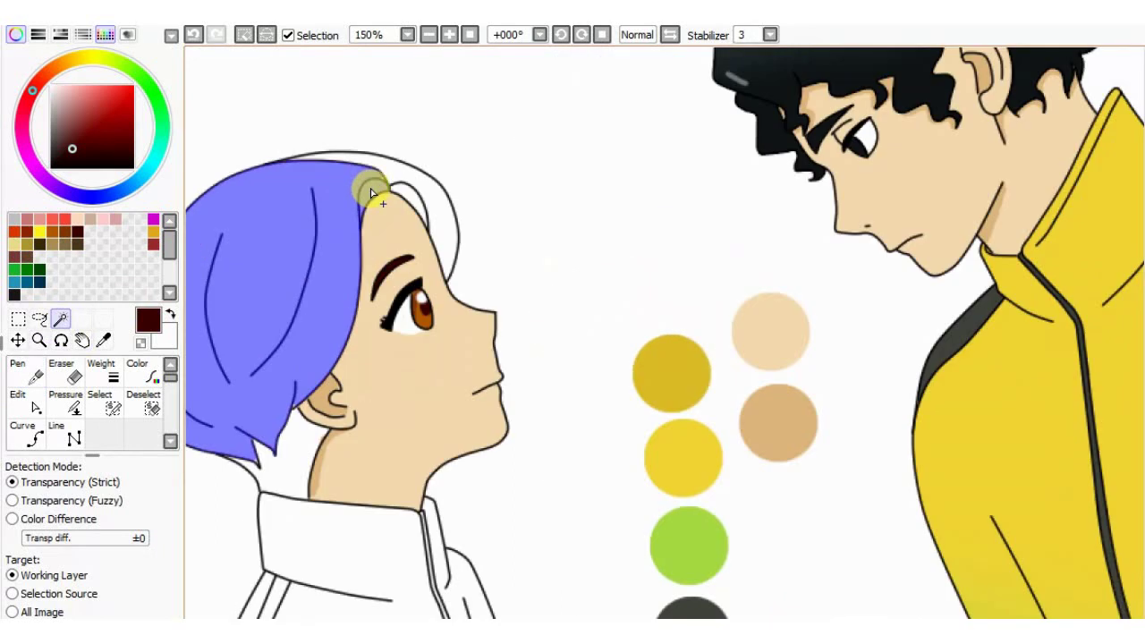
scroll(371, 190, up, 2)
click(520, 315)
click(458, 202)
scroll(474, 237, up, 2)
scroll(475, 241, down, 1)
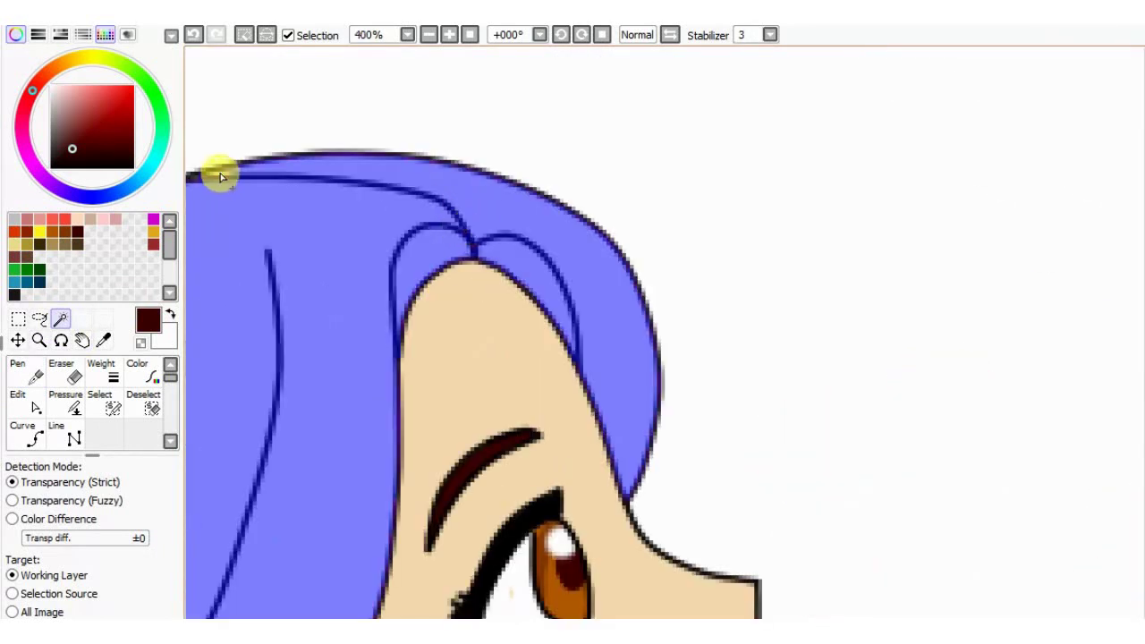
Add the nape hair and the small gaps around the neck and ear to the hair selection.
scroll(352, 186, down, 4)
scroll(349, 338, up, 3)
click(358, 340)
click(280, 332)
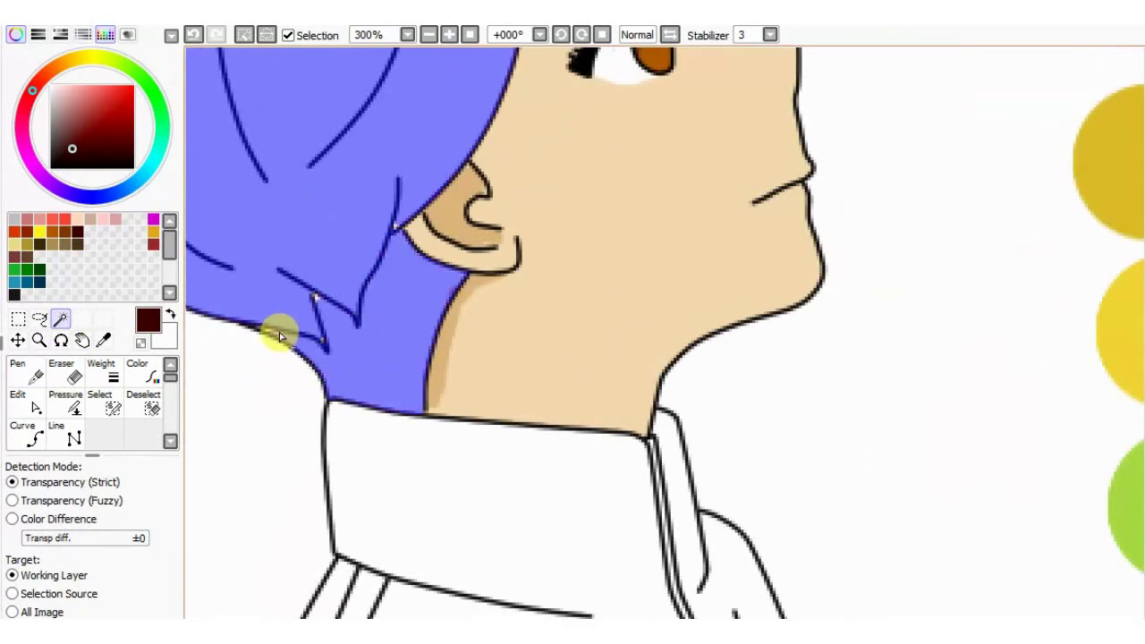
click(258, 327)
click(323, 341)
click(315, 297)
click(395, 228)
scroll(448, 394, down, 2)
Fill the selected hair with dark maroon using a large pen.
click(104, 342)
click(67, 230)
click(74, 225)
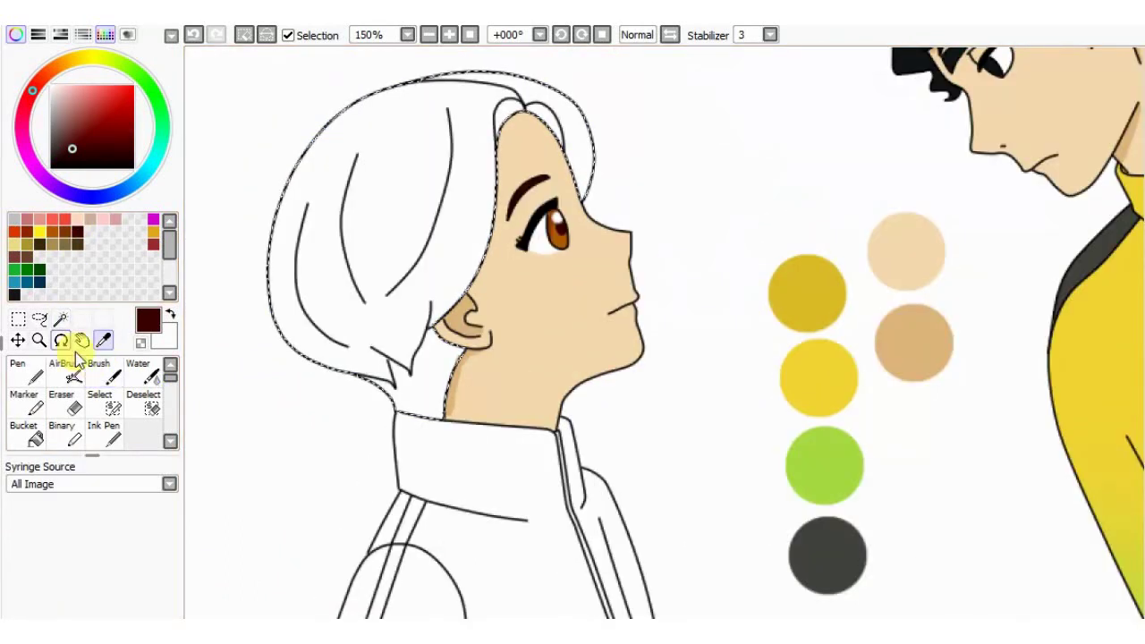
click(27, 371)
click(82, 231)
click(103, 493)
drag(571, 234, 274, 71)
Blend a lighter reddish brown over the crown and back of the woman's hair with a soft-edged pen at size 165.
click(65, 231)
mouse_move(427, 309)
mouse_down()
mouse_move(353, 327)
mouse_move(426, 278)
mouse_up()
key(ctrl+z)
key(ctrl+z)
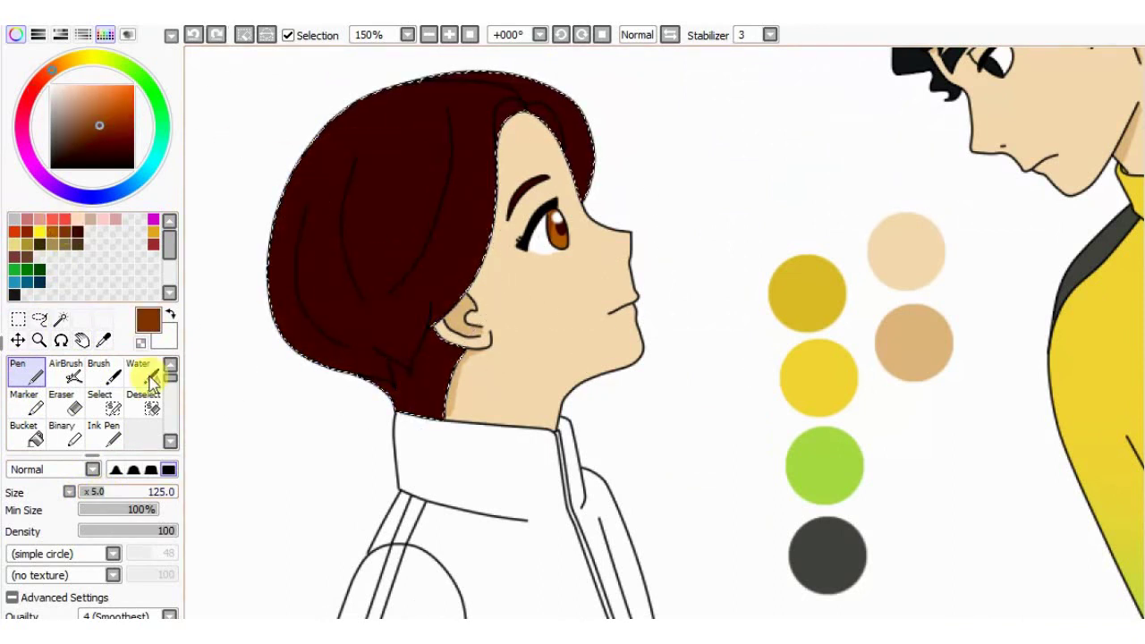
click(116, 470)
click(111, 492)
mouse_move(350, 253)
mouse_down()
mouse_move(370, 136)
mouse_move(279, 231)
mouse_move(319, 161)
mouse_up()
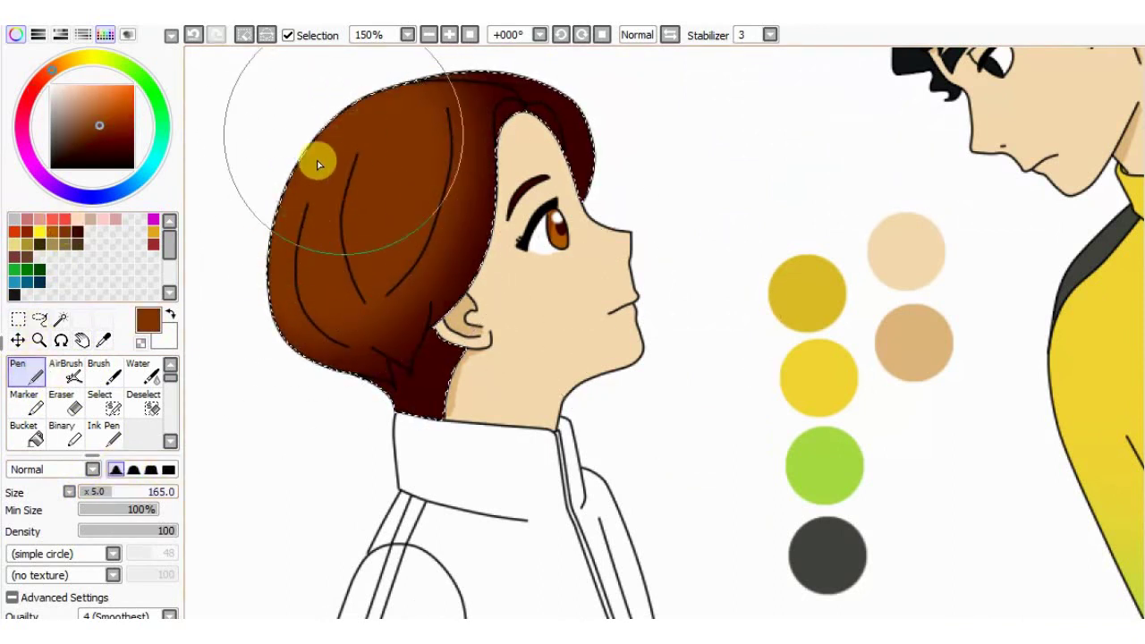
Tint the lower hair at the woman's nape with a tan swatch colour and clear the selection.
scroll(392, 367, down, 1)
click(53, 244)
drag(278, 432, 360, 434)
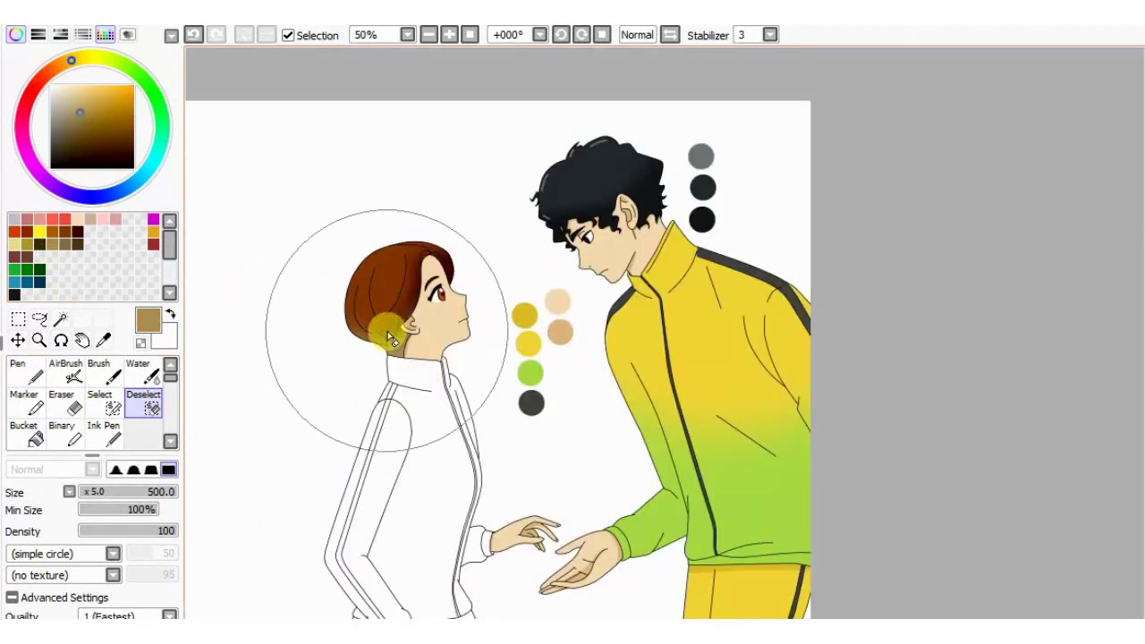
scroll(383, 296, up, 1)
scroll(394, 322, down, 1)
drag(423, 466, 419, 442)
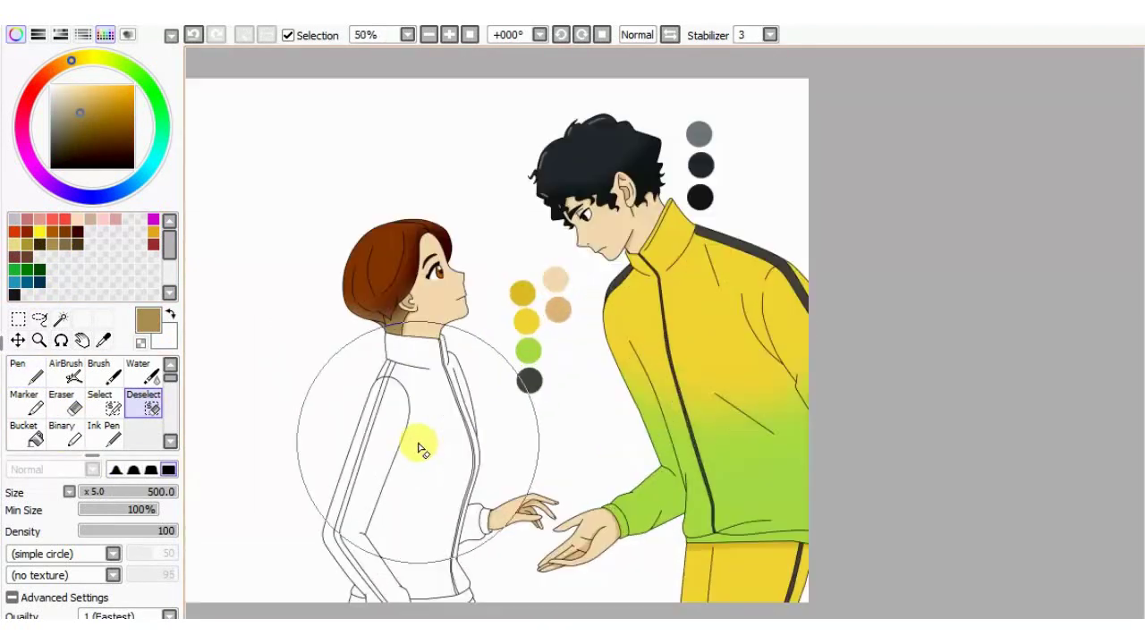
Select the front, collar and near sleeve of the woman's jacket, leaving out the zip and sleeve stripe.
click(62, 320)
click(433, 391)
click(394, 396)
click(381, 378)
click(455, 366)
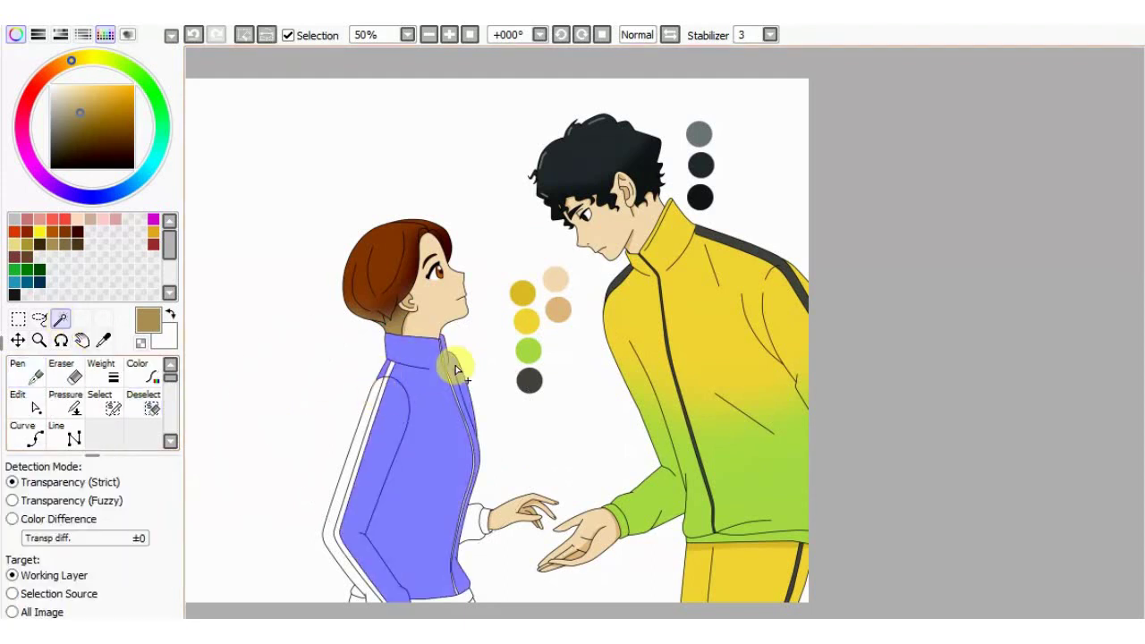
Add the waistband, the outer part of the near sleeve, and the far sleeve with its cuff to the woman's jacket selection.
click(430, 601)
click(462, 599)
click(360, 598)
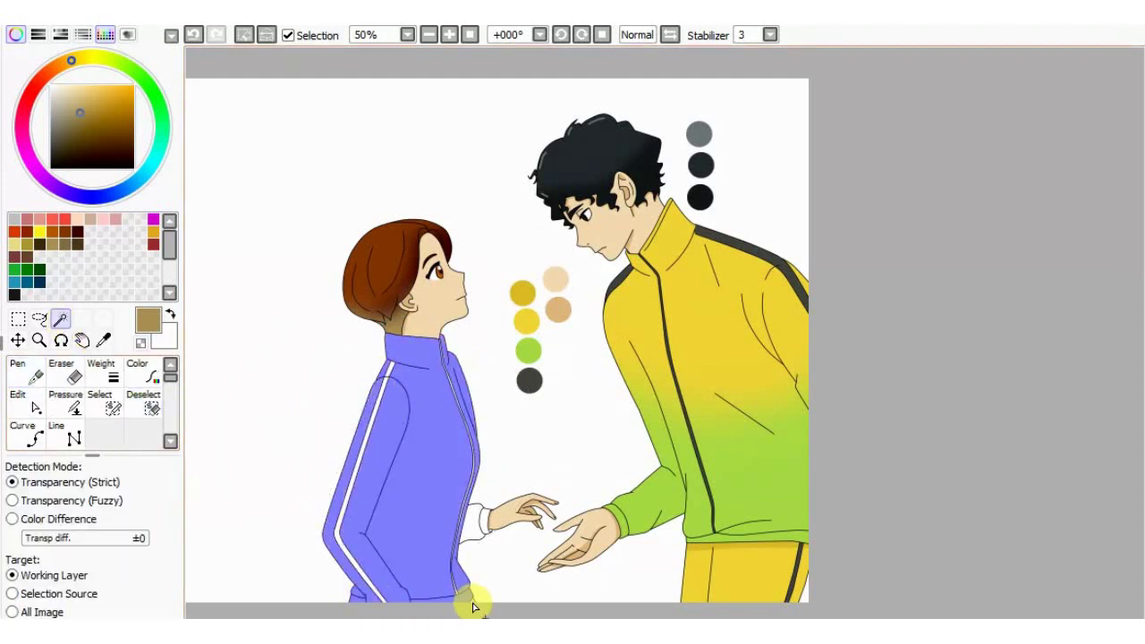
click(483, 521)
scroll(504, 537, up, 2)
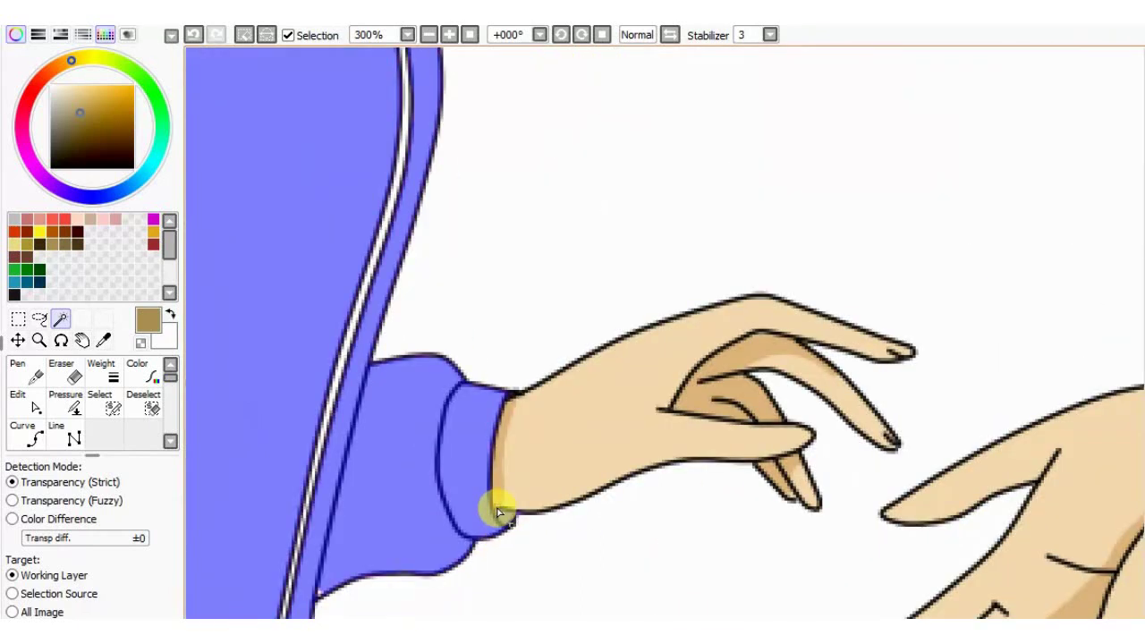
scroll(424, 474, up, 2)
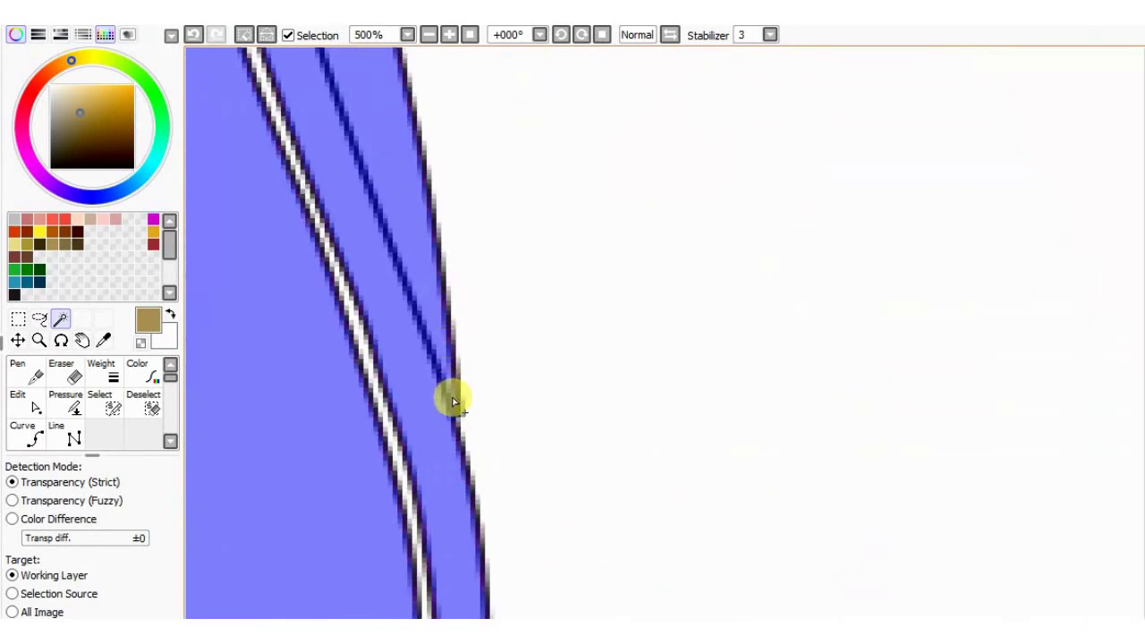
scroll(454, 403, down, 5)
Fill the selected areas of the woman's jacket with the yellow sampled from the palette circles.
click(103, 340)
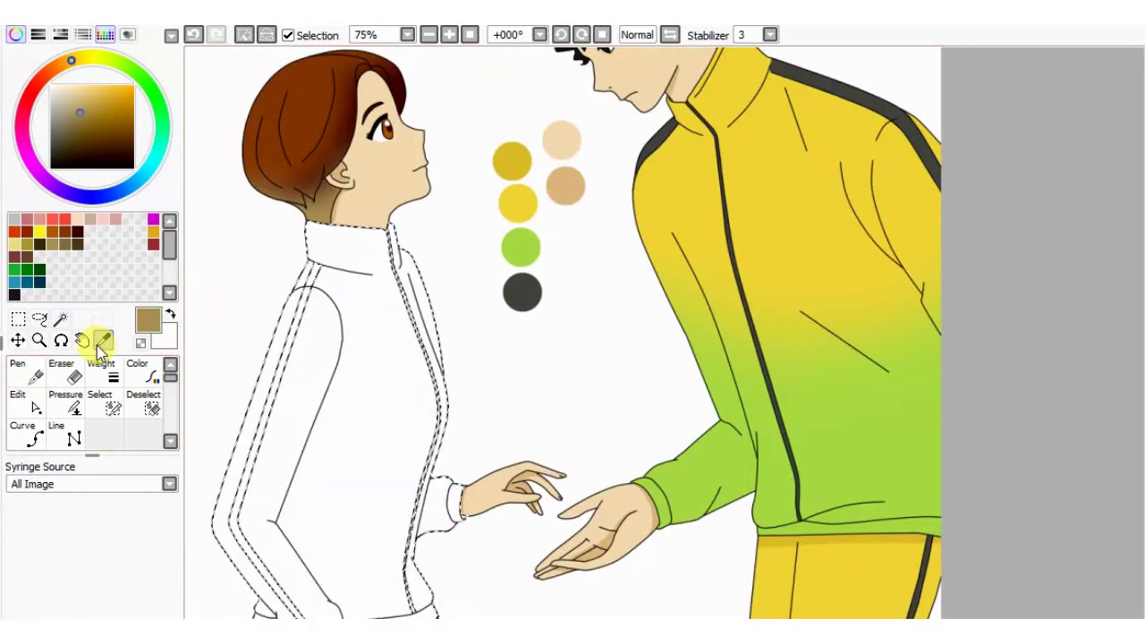
click(518, 204)
click(26, 371)
mouse_move(332, 456)
mouse_down()
mouse_move(266, 295)
mouse_move(475, 546)
mouse_up()
Blend green sampled from the man's sleeve over the lower half of the woman's jacket with a large soft-edged pen and clear the selection.
click(102, 342)
click(715, 439)
click(26, 370)
drag(117, 492, 190, 484)
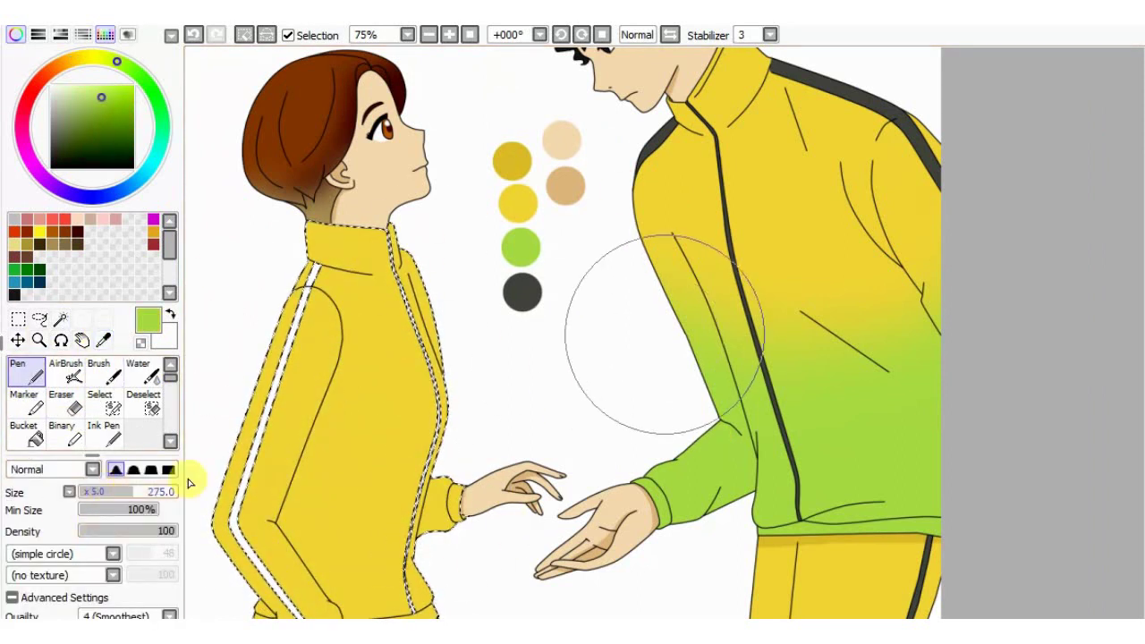
drag(215, 532, 231, 416)
scroll(253, 365, down, 1)
mouse_move(274, 509)
mouse_down()
mouse_move(411, 512)
mouse_move(407, 474)
mouse_move(438, 435)
mouse_move(235, 461)
mouse_move(288, 480)
mouse_move(217, 429)
mouse_up()
click(150, 410)
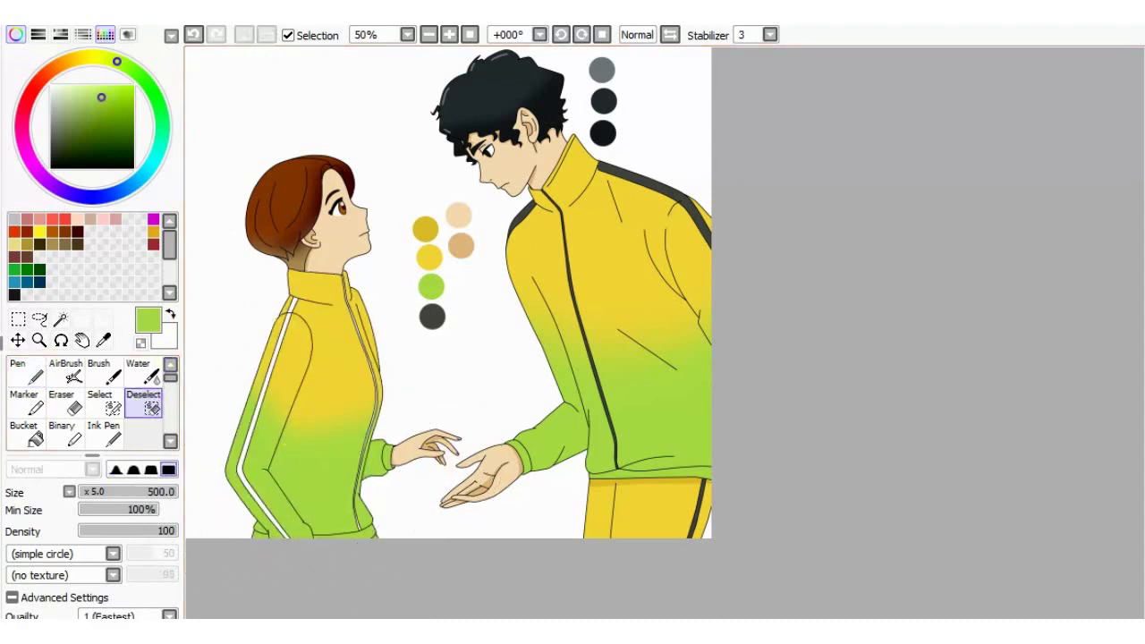
Paint the sleeve stripe and zip of the woman's jacket with the sampled dark grey, using the pen at size 16.
click(103, 340)
click(428, 313)
key(n)
key([)
drag(301, 305, 295, 313)
scroll(322, 358, up, 1)
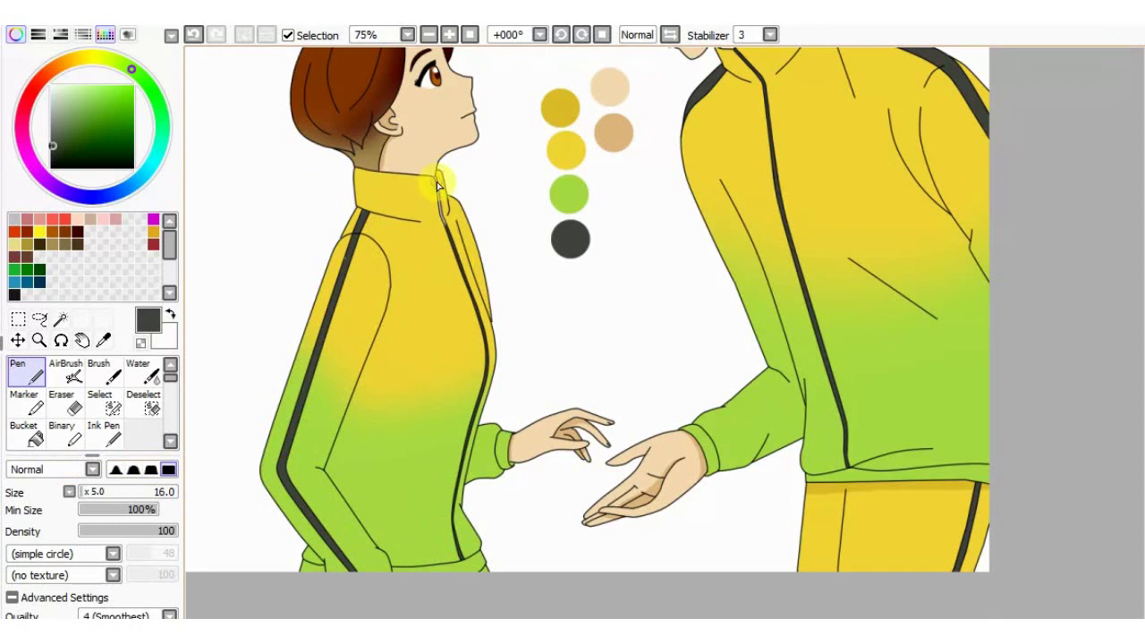
scroll(570, 353, down, 2)
scroll(608, 331, up, 1)
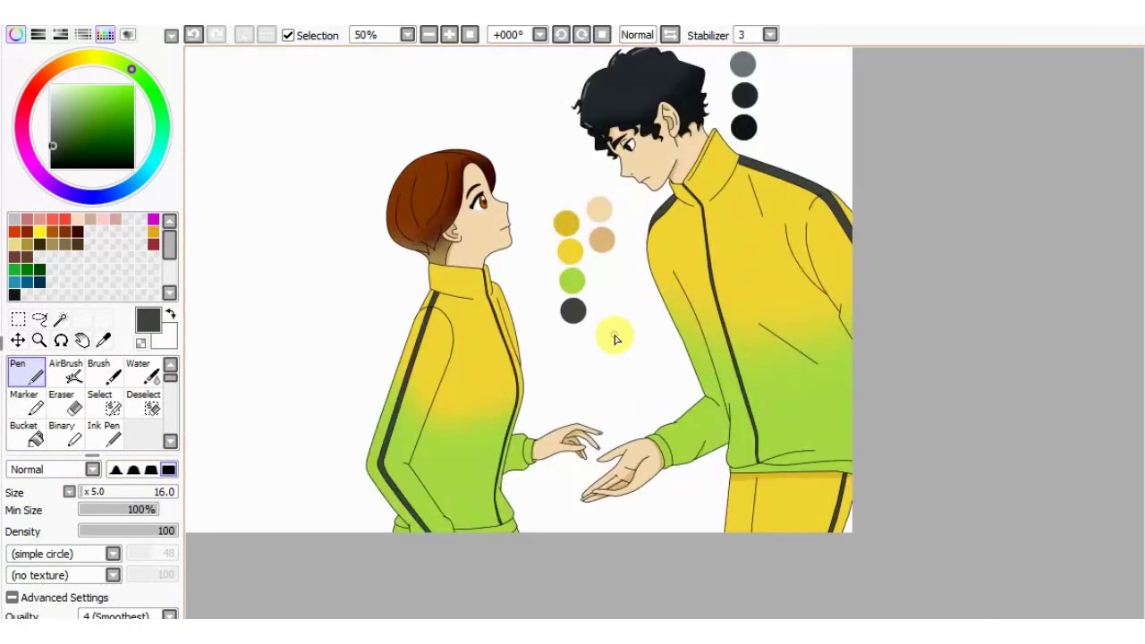
Select the woman's face and neck and dab a red swatch colour on her cheek with the pen.
scroll(613, 337, down, 1)
scroll(707, 281, up, 1)
key(w)
scroll(419, 260, up, 1)
scroll(399, 263, up, 2)
click(408, 291)
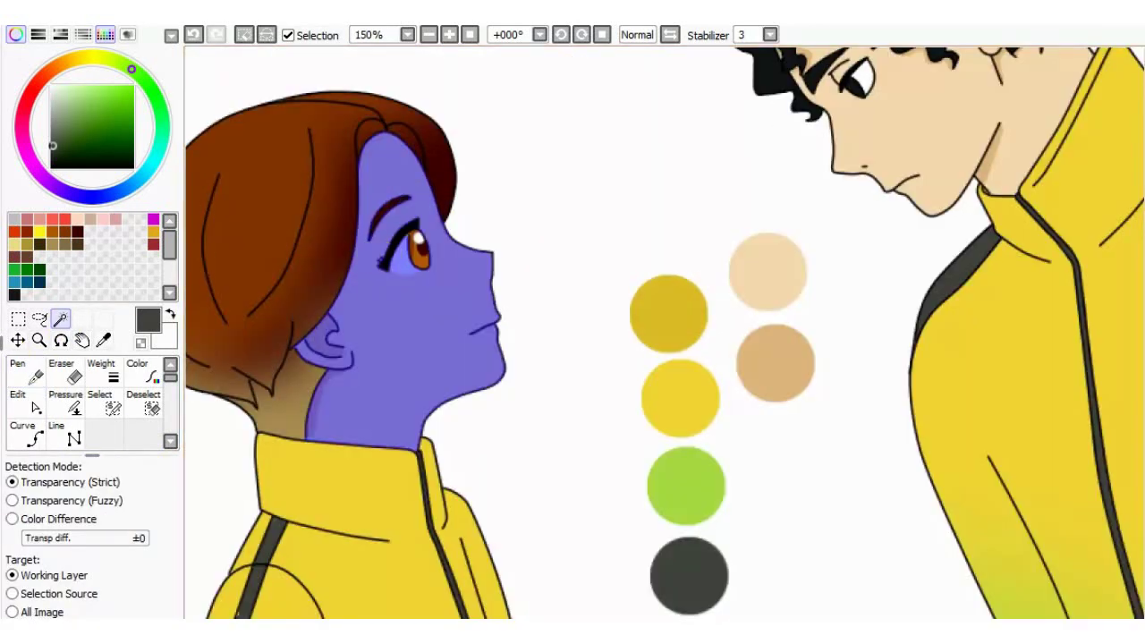
click(52, 219)
click(29, 373)
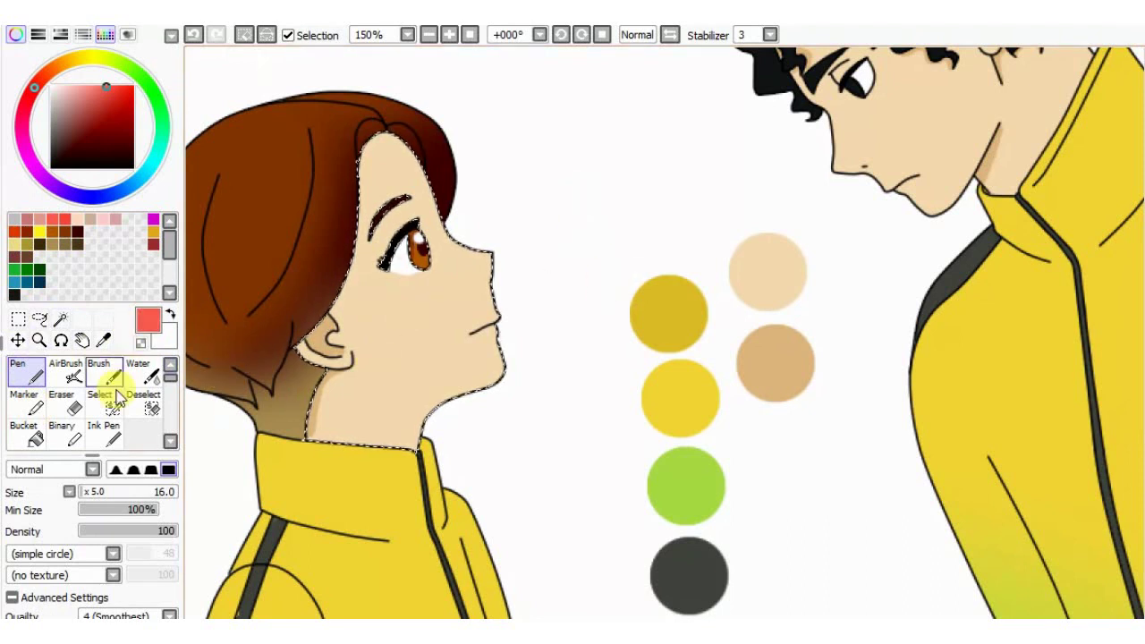
click(398, 310)
Sample a light salmon from the drawing as the blush colour and remove the red dab from the woman's cheek.
scroll(385, 305, up, 2)
click(104, 340)
scroll(372, 307, up, 4)
click(579, 267)
scroll(461, 263, down, 4)
scroll(458, 267, up, 5)
scroll(574, 238, down, 6)
key(e)
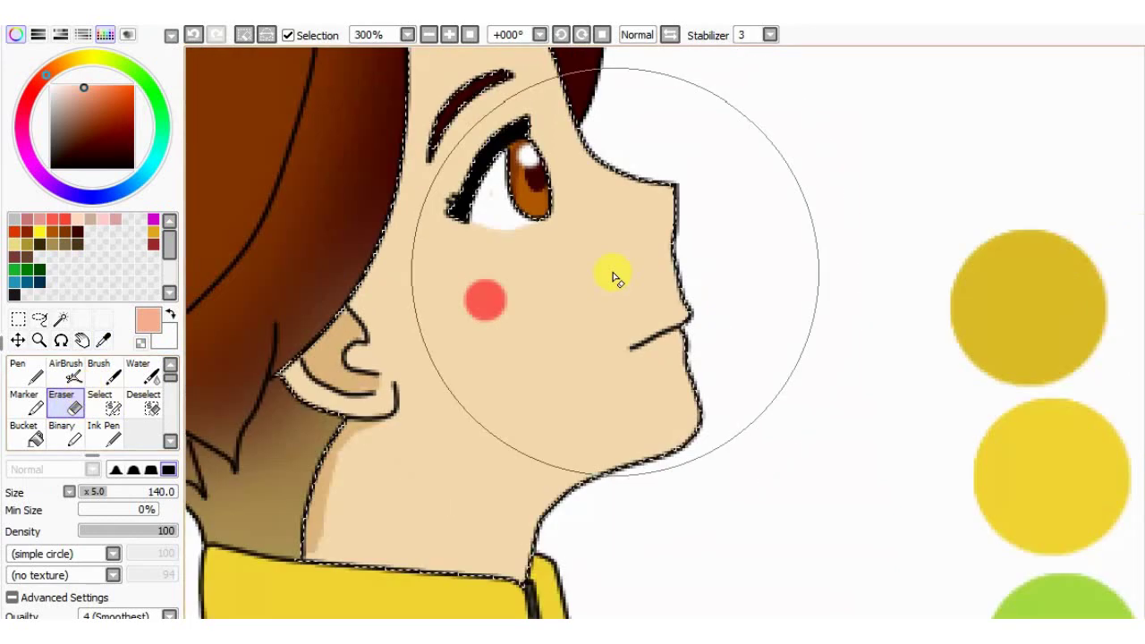
click(526, 288)
Paint a salmon blush across the woman's cheek and nose with a soft-edged pen at size 40 and clear the selection.
click(25, 372)
click(117, 470)
key(bracketright)
key(bracketright)
key(bracketright)
key(bracketright)
key(bracketright)
key(bracketright)
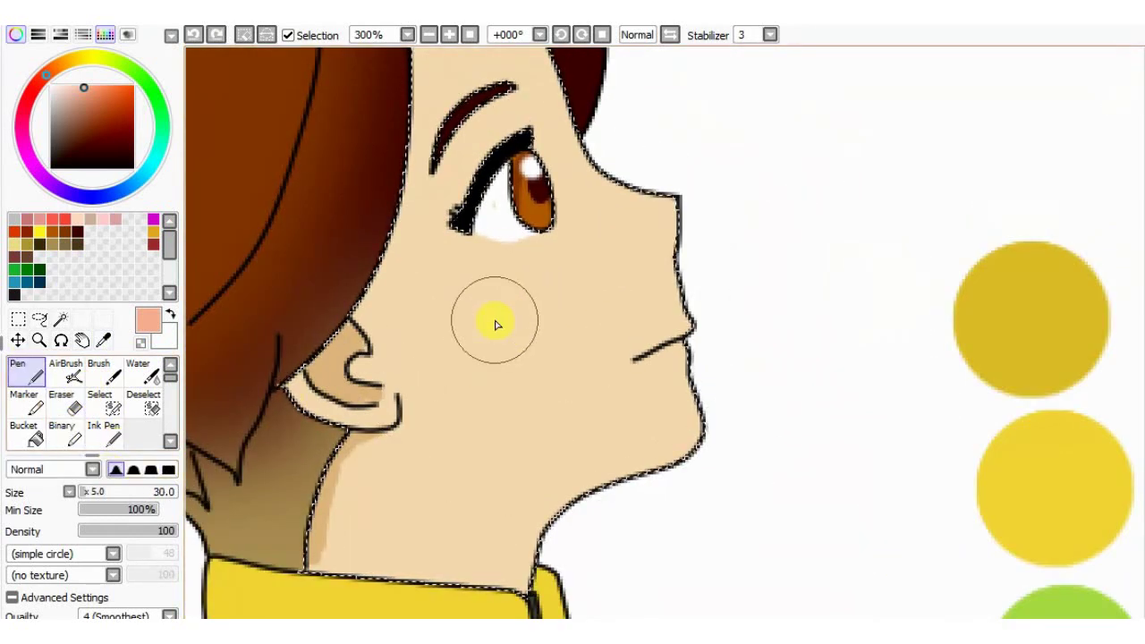
drag(475, 314, 631, 259)
scroll(634, 261, down, 3)
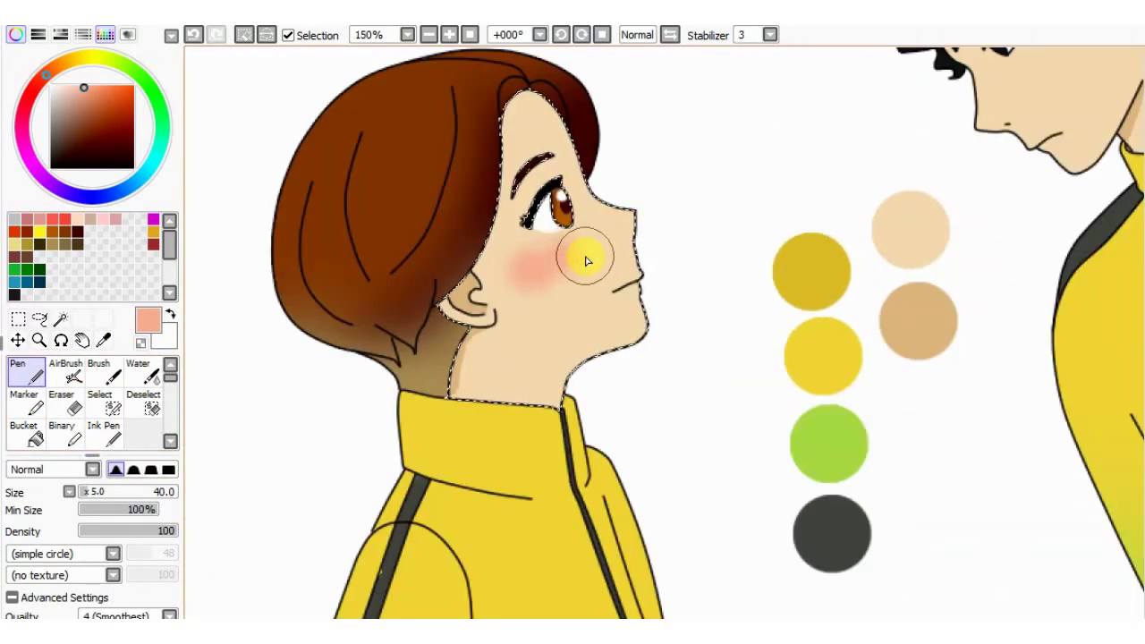
scroll(638, 244, down, 2)
scroll(545, 256, up, 3)
scroll(685, 230, down, 4)
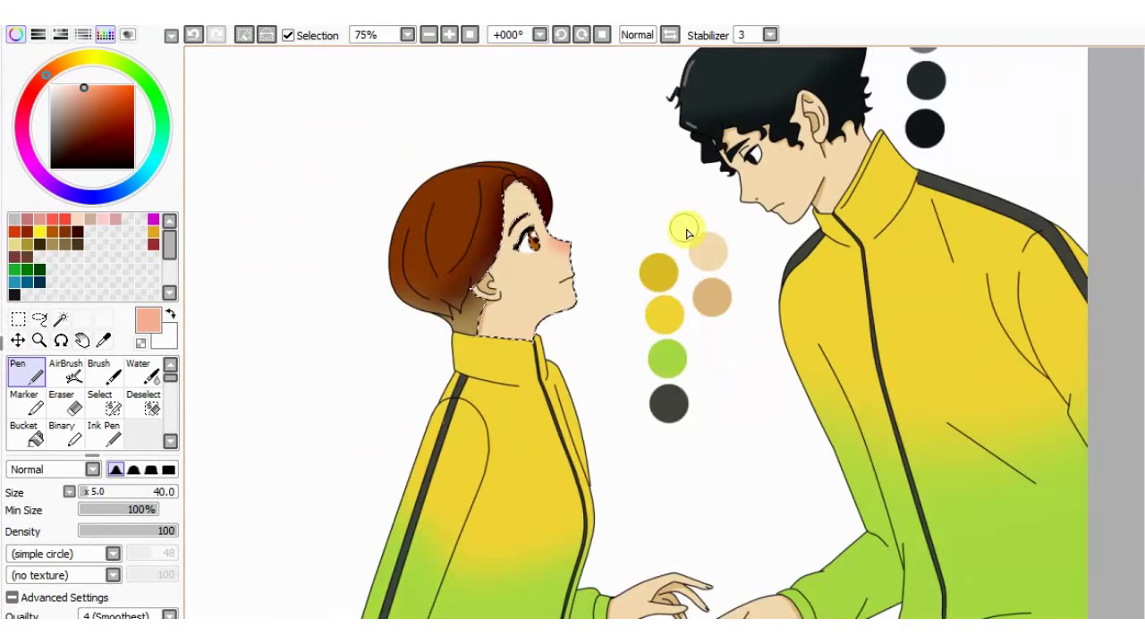
scroll(528, 242, up, 1)
click(143, 403)
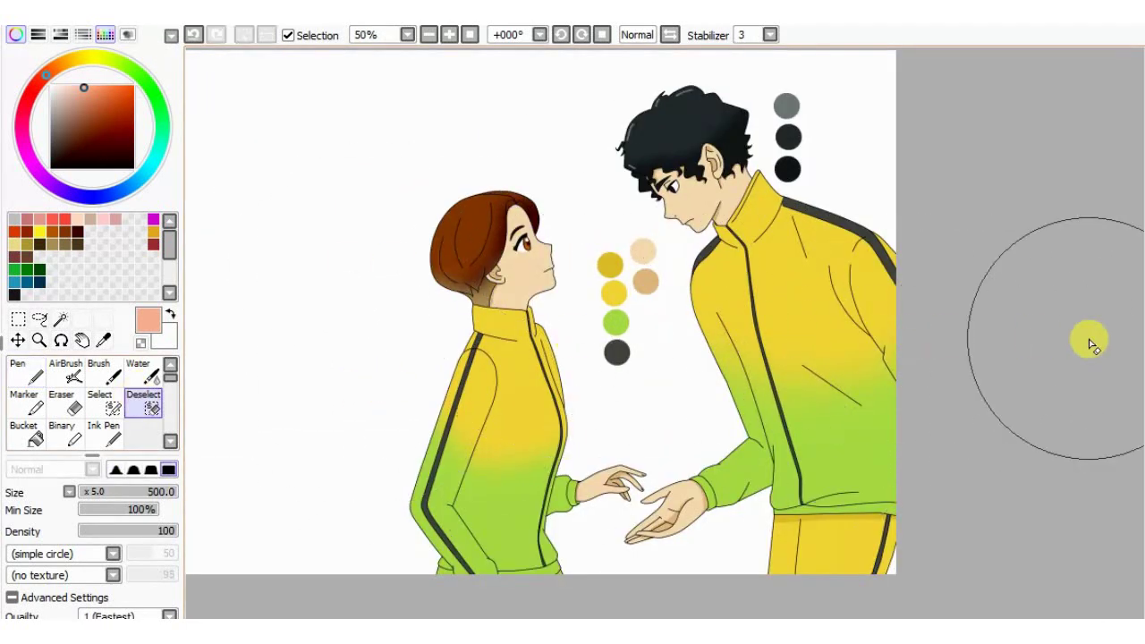